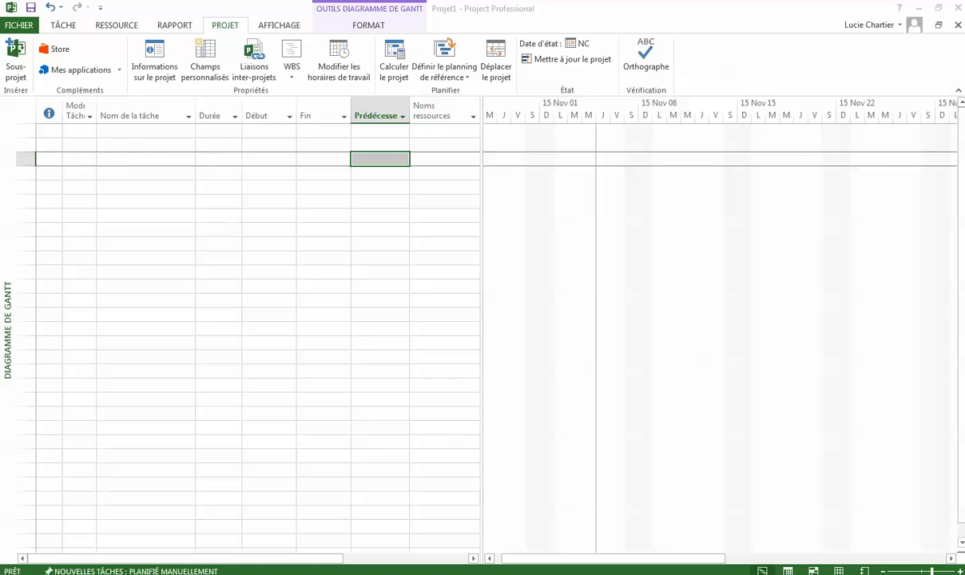
Step: Open the program options and review the date formats available in the general settings, keeping 2009 Janvier 28 12:33
left_click(20, 26)
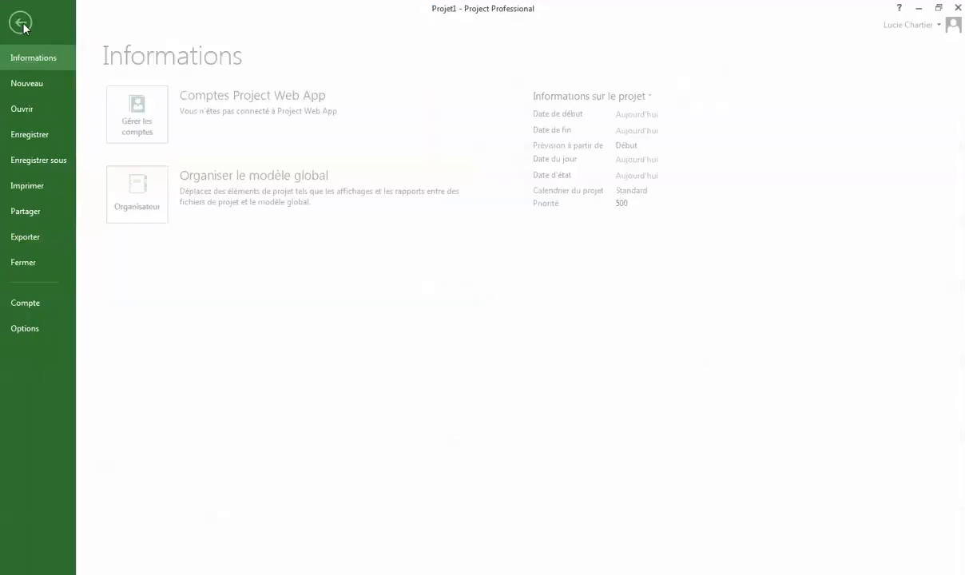
left_click(24, 330)
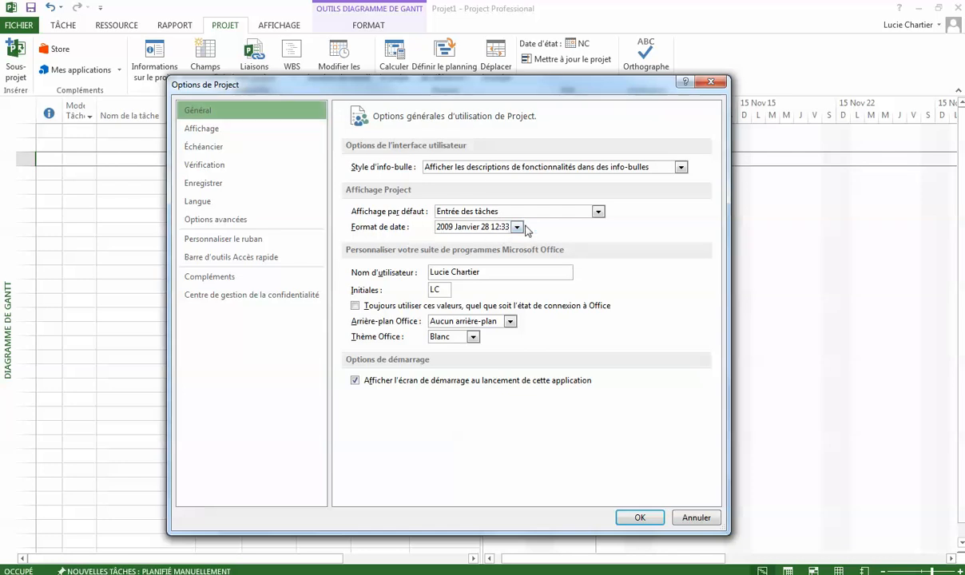
left_click(517, 227)
left_click(518, 228)
left_click(518, 227)
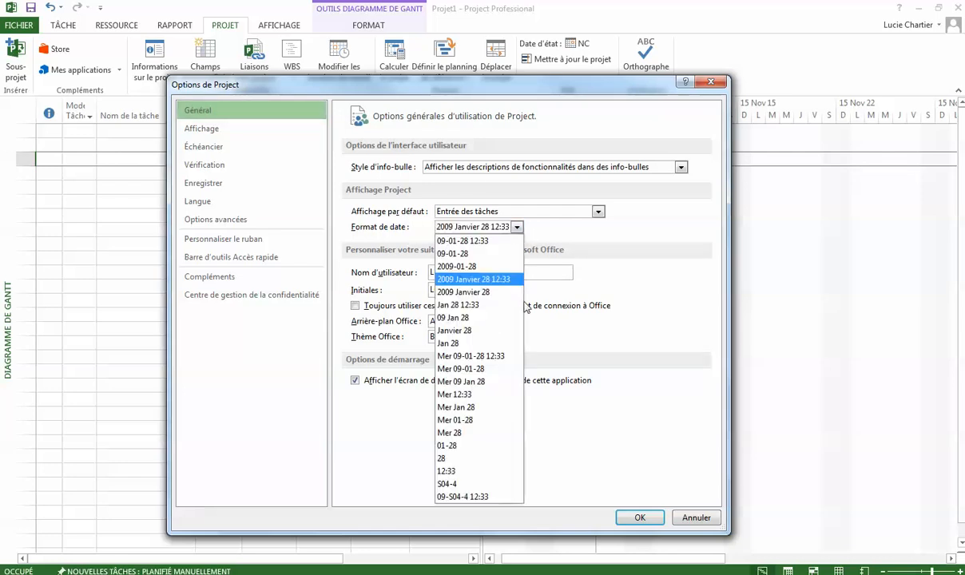
left_click(493, 227)
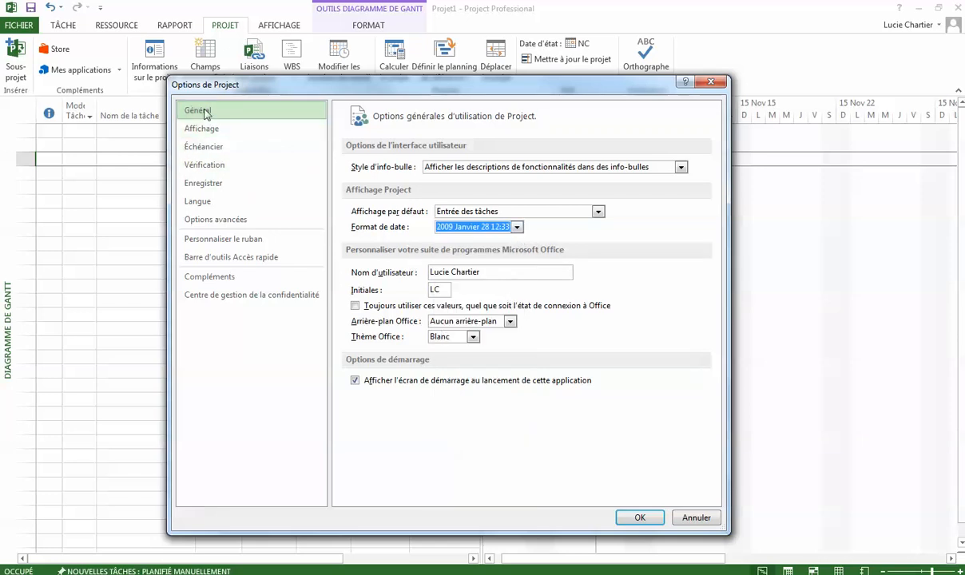
Step: Set the project's schedule defaults to start at 07:00, end at 15:30, with 8 hours per day and 40 hours per week
left_click(203, 147)
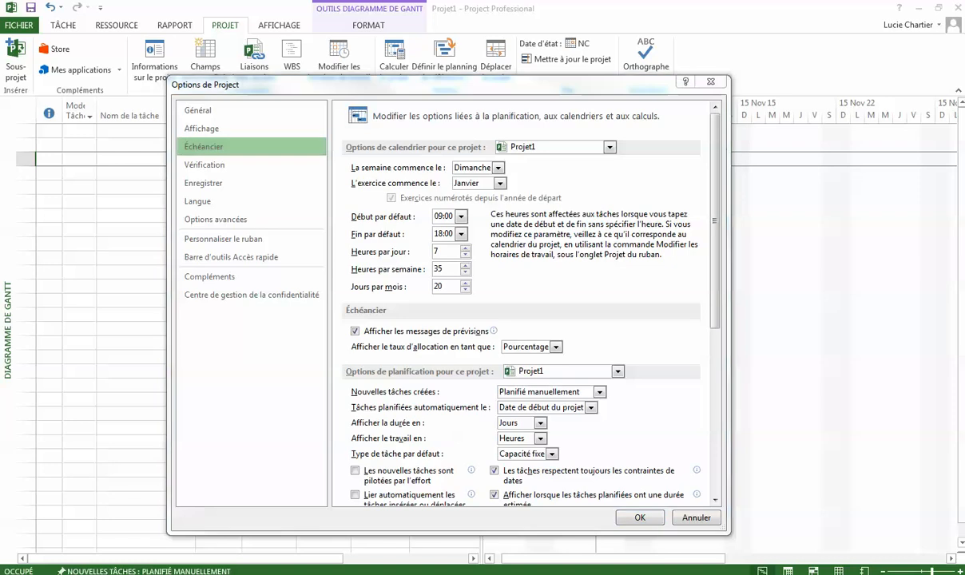
left_click(461, 216)
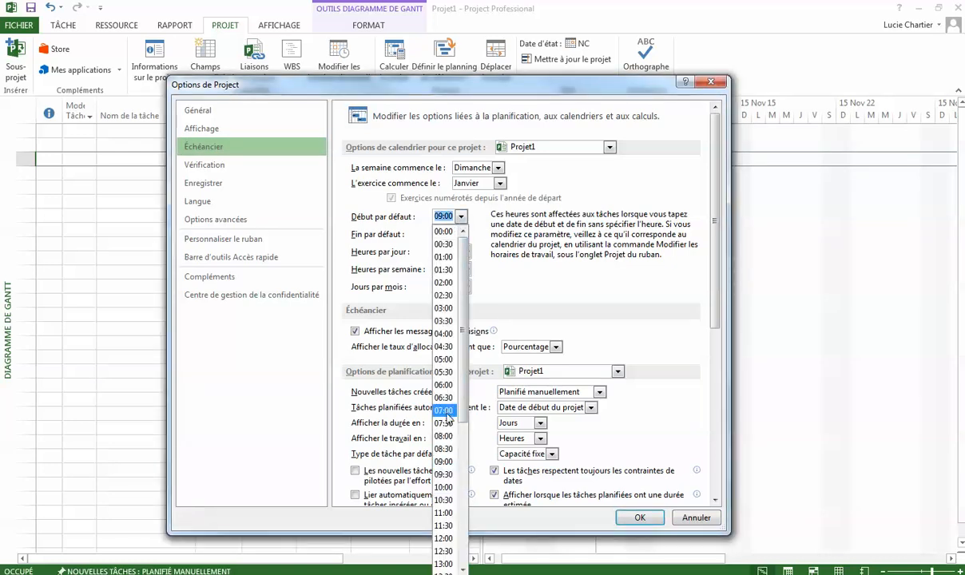
left_click(443, 410)
left_click(461, 234)
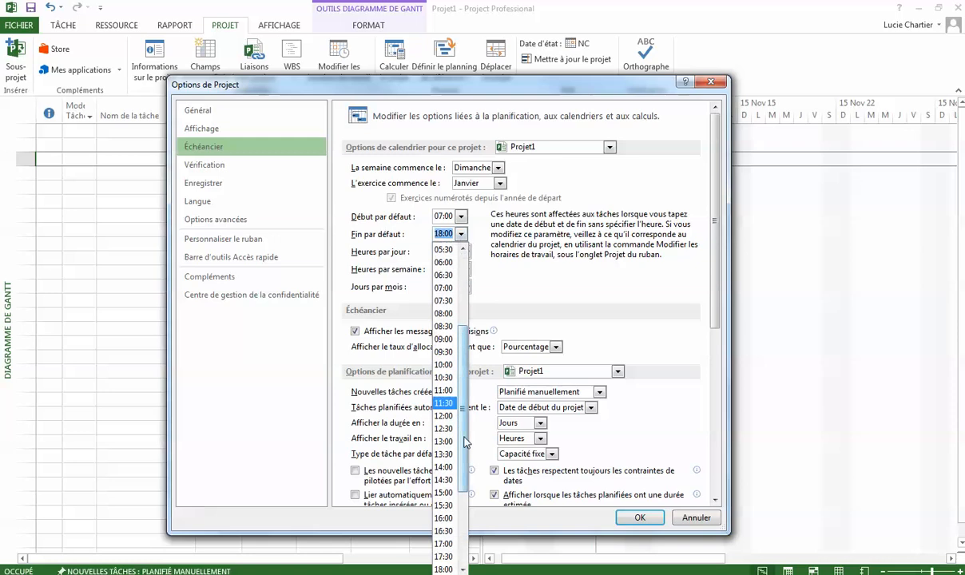
left_click(443, 505)
left_click(466, 248)
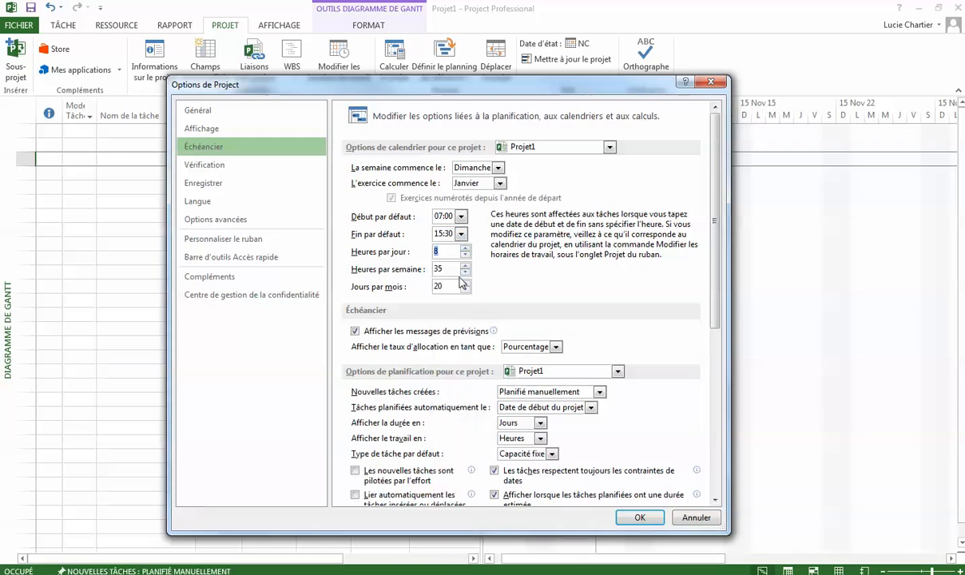
left_click(465, 267)
left_click(449, 285)
Step: Review the allocation rate display choices, set newly created tasks to Planifié automatiquement, and apply the options
left_click(555, 348)
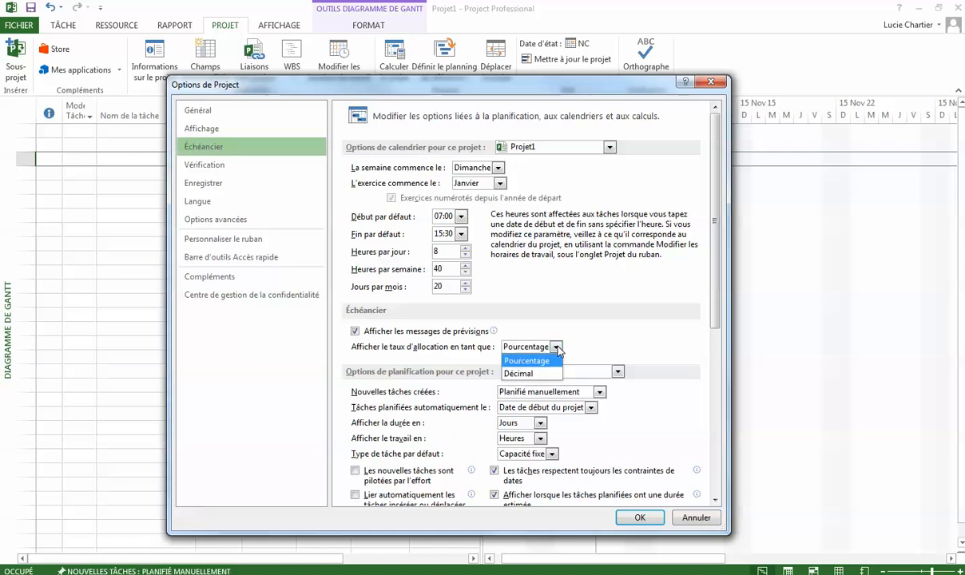
left_click(555, 347)
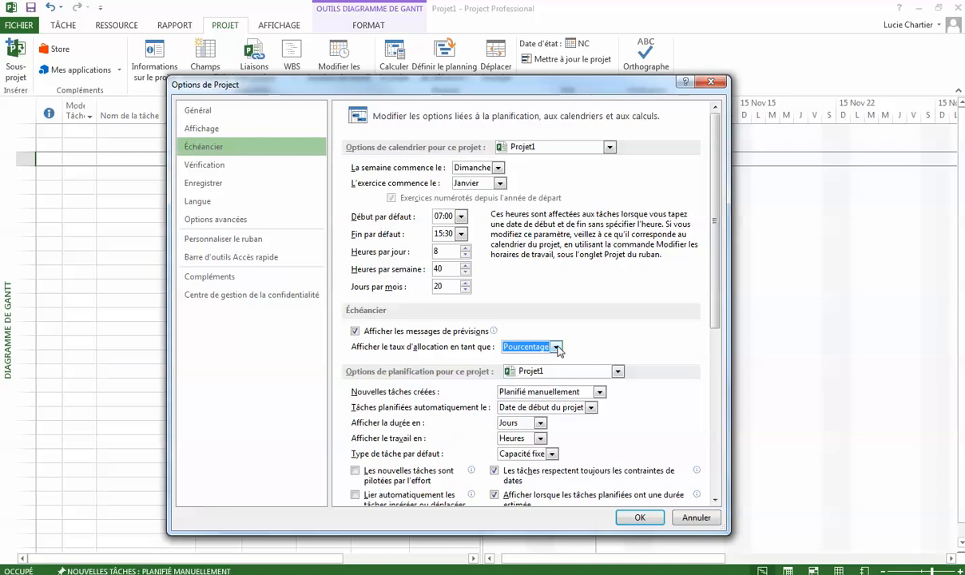
left_click(567, 391)
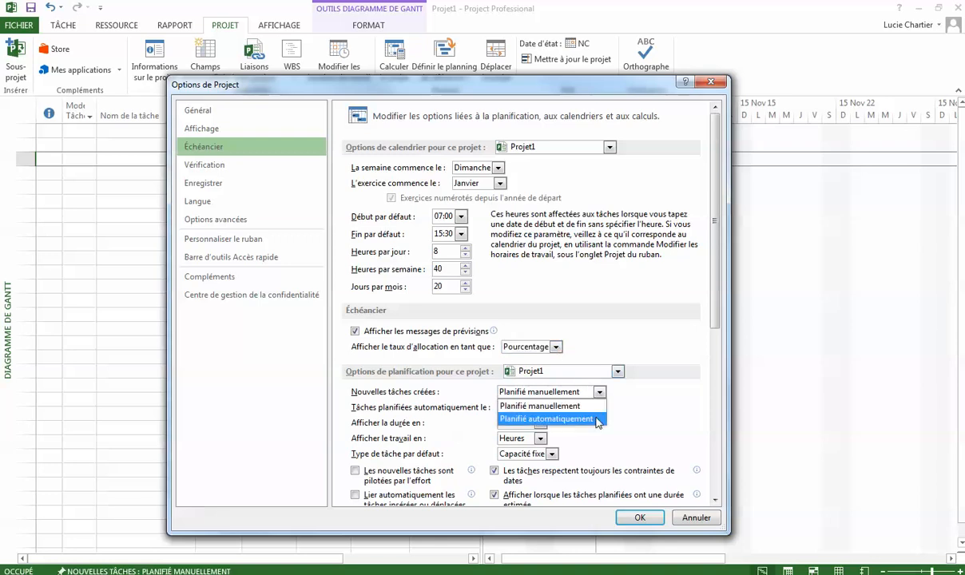
left_click(589, 421)
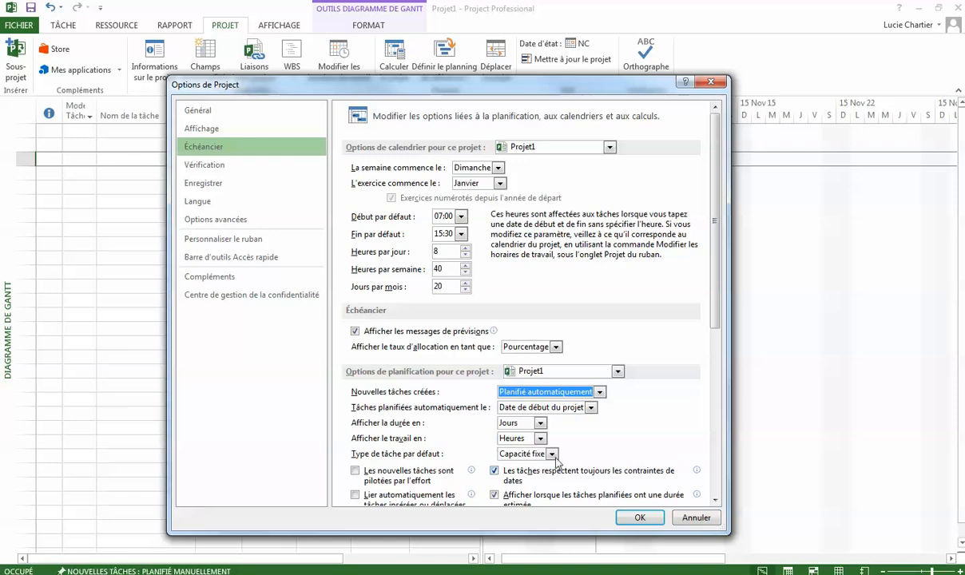
left_click(651, 518)
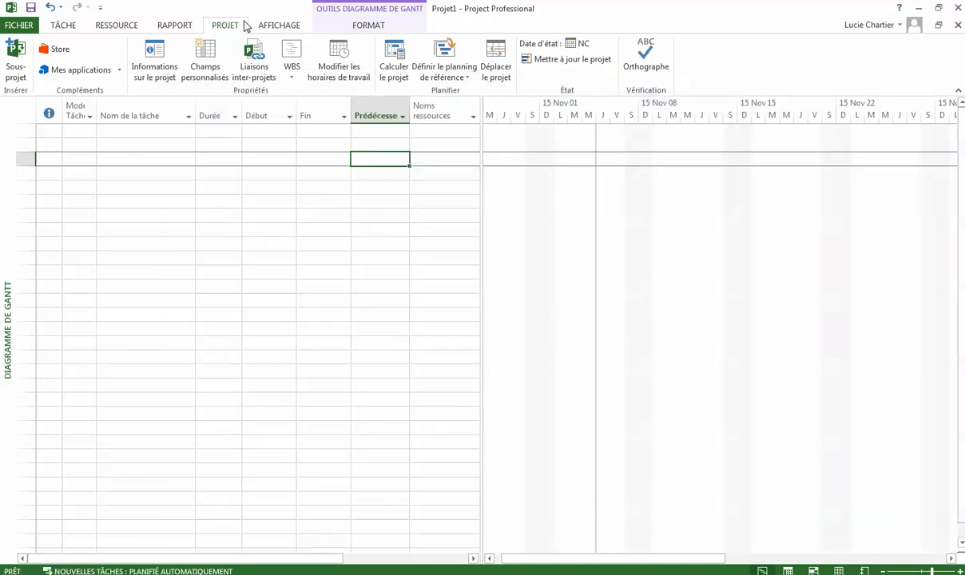
Step: Add an exception named Action de grâce to the Standard calendar's working times
left_click(354, 74)
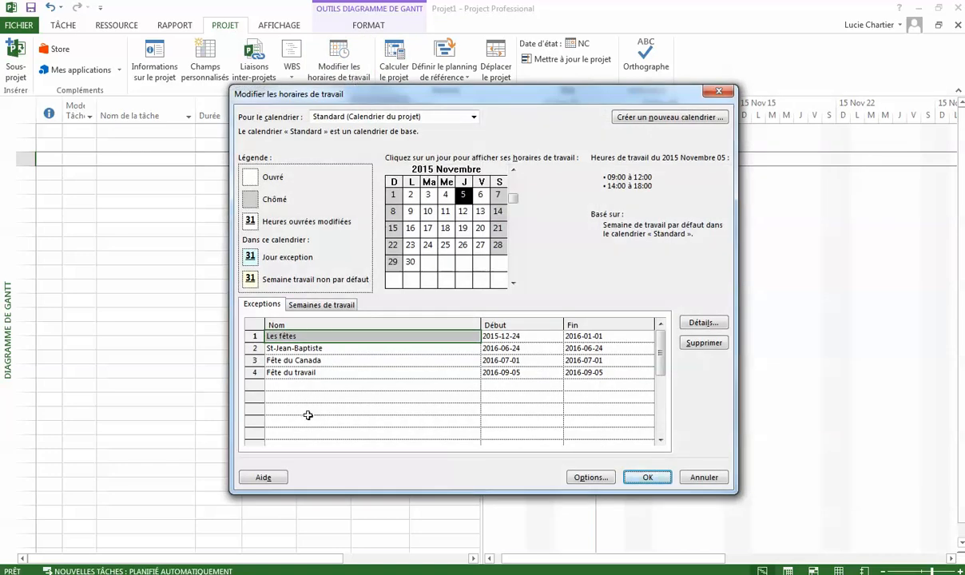
left_click(313, 385)
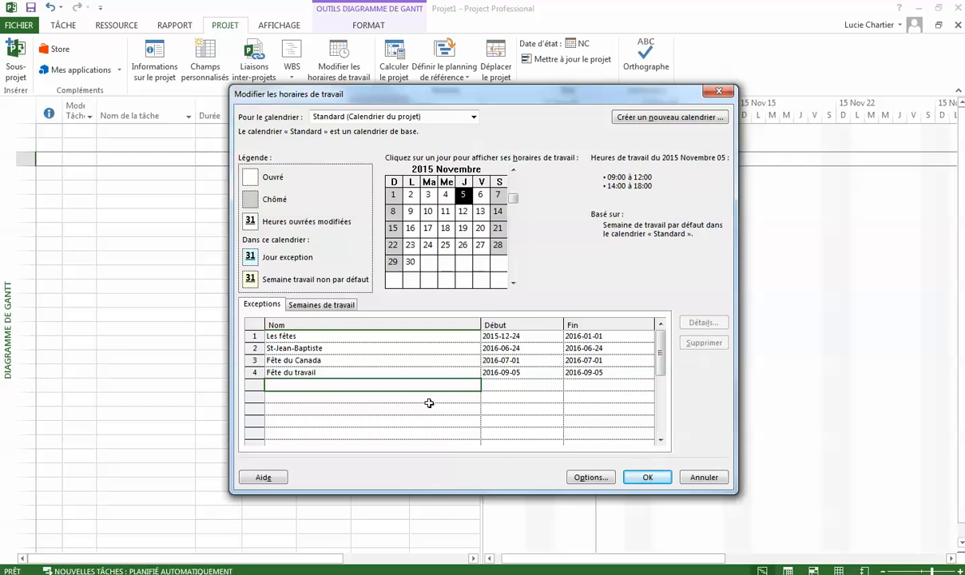
type("Action de grâce")
Step: Set the start date of the Action de grâce exception to 2016-10-10
left_click(551, 384)
left_click(556, 385)
left_click(556, 398)
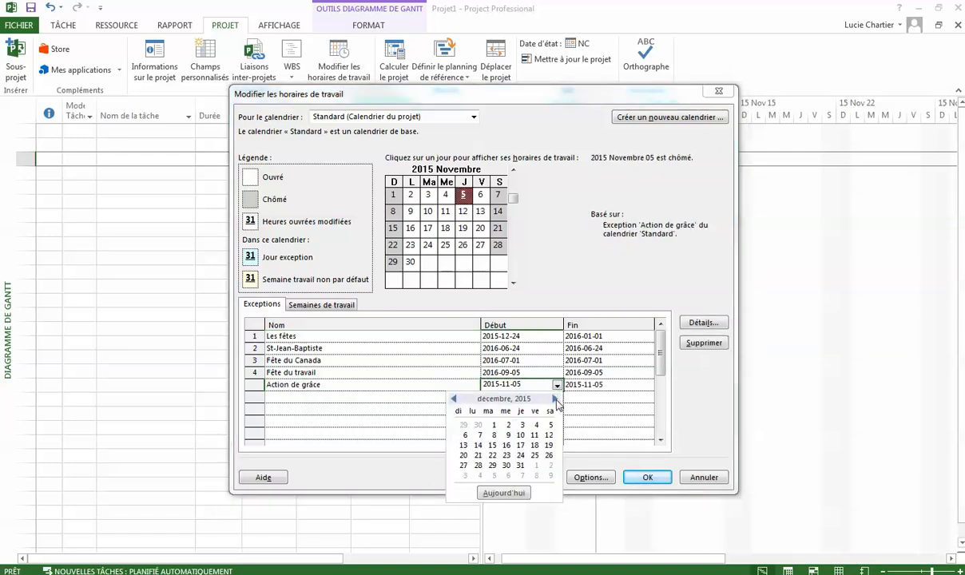
left_click(556, 398)
left_click(556, 398)
left_click(556, 398)
left_click(556, 399)
left_click(556, 399)
left_click(556, 398)
left_click(555, 398)
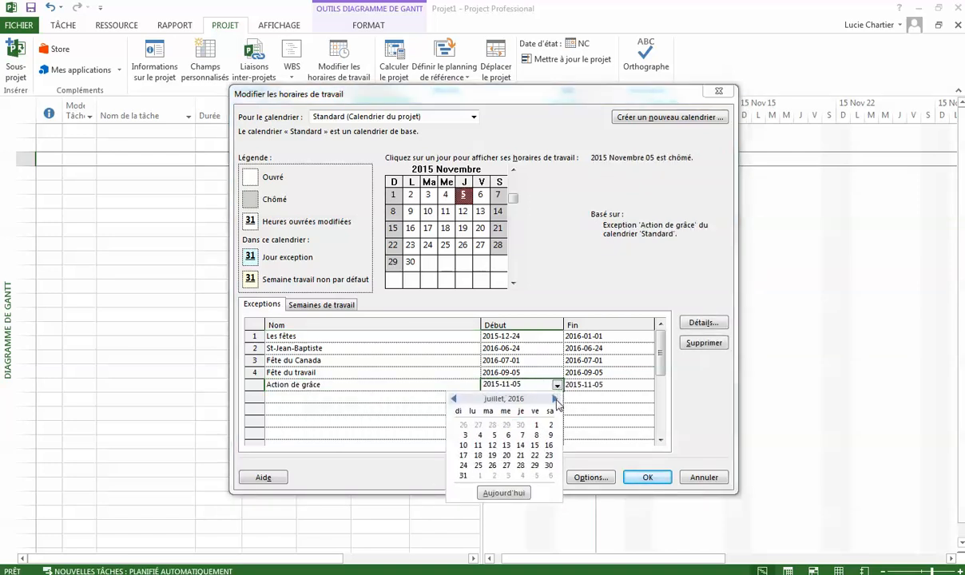
left_click(555, 398)
left_click(555, 399)
left_click(555, 398)
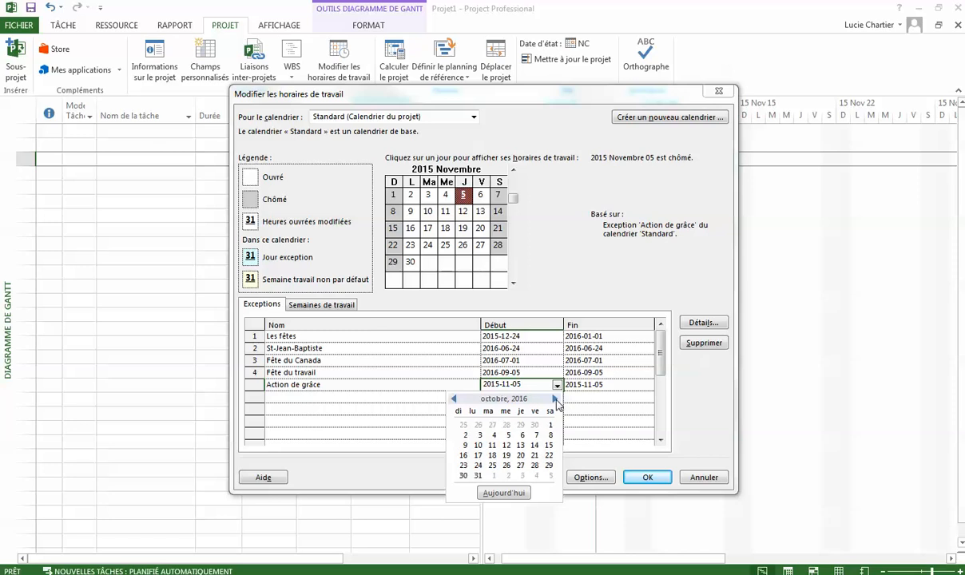
left_click(477, 445)
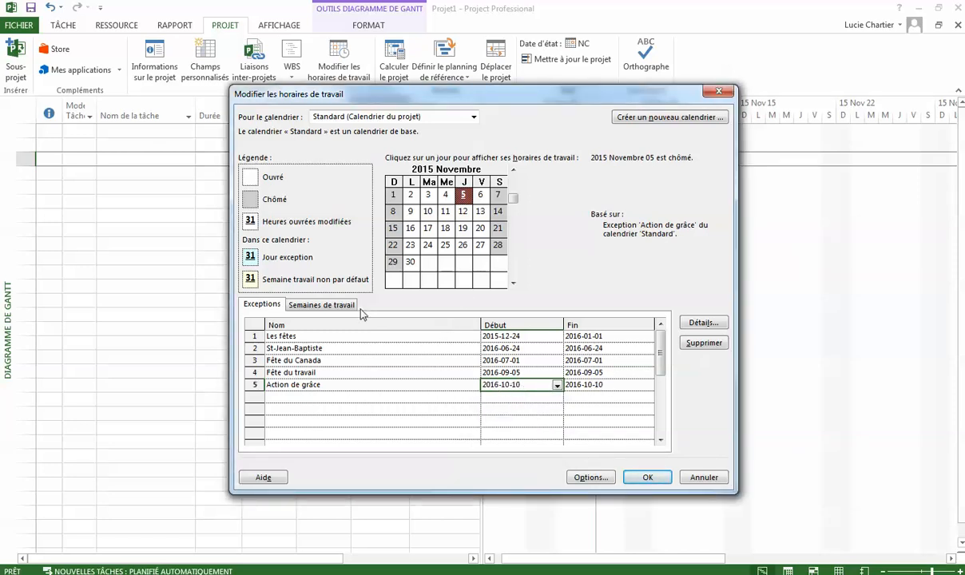
Step: Open the details of the default work week and enable specific working times for Lundi through Vendredi
left_click(321, 304)
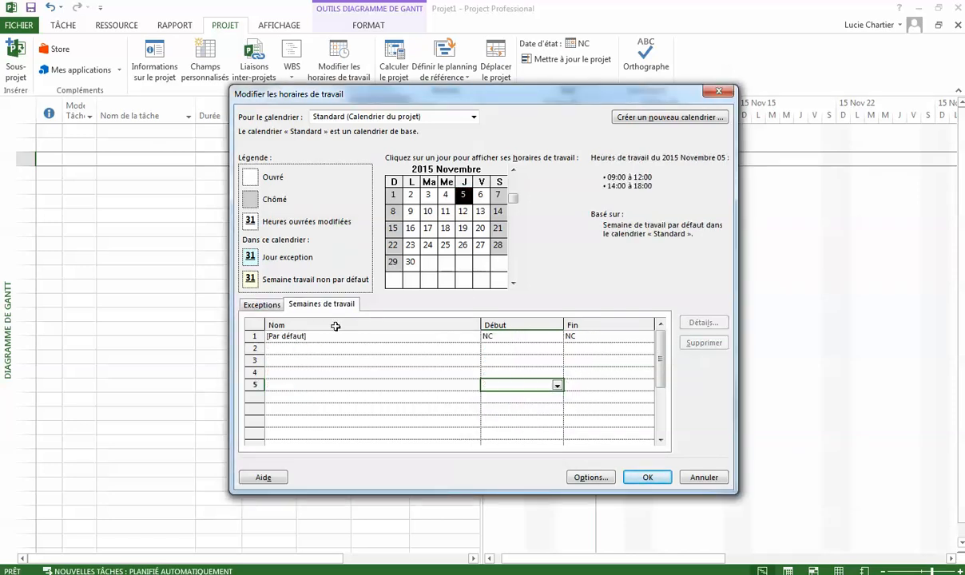
left_click(550, 336)
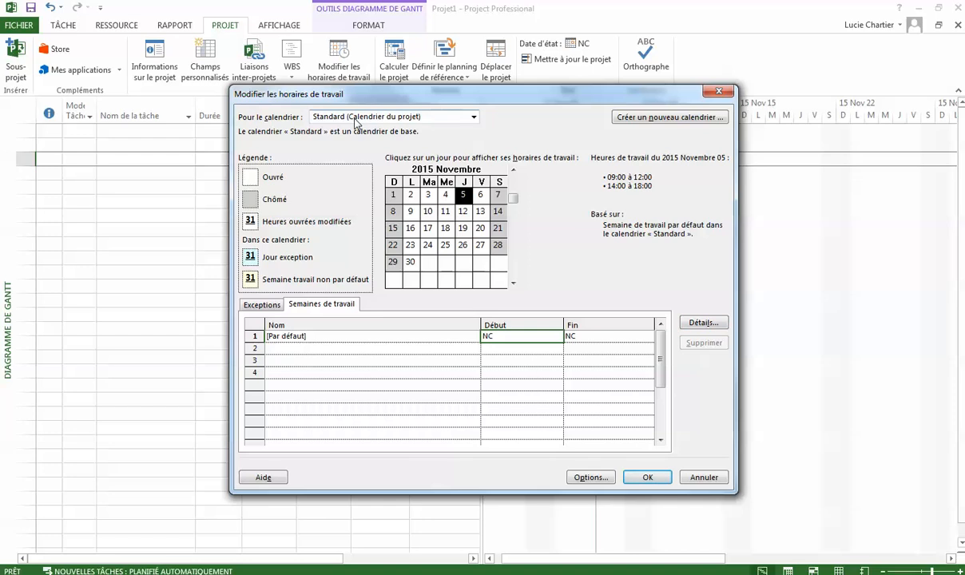
left_click(700, 323)
left_click(320, 269)
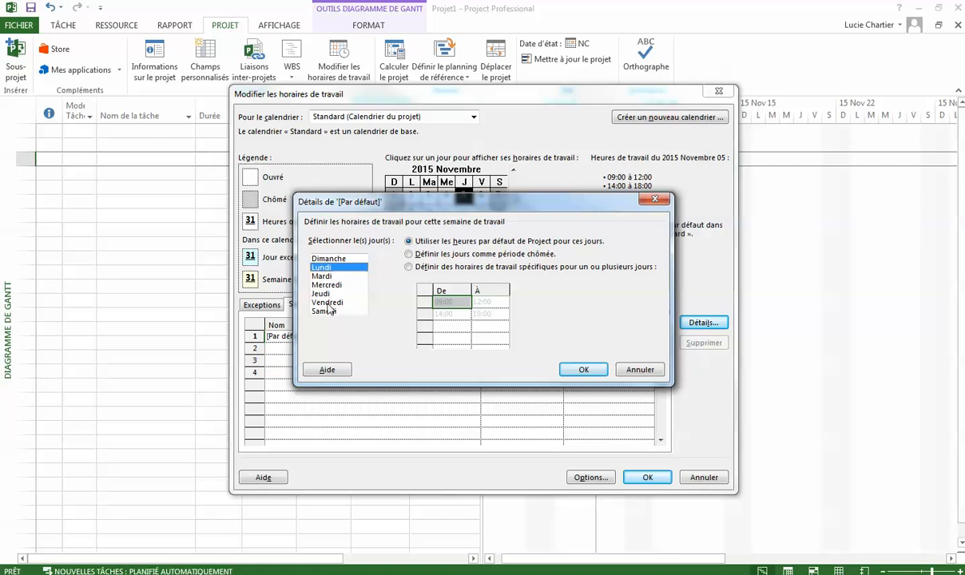
left_click(314, 302, "shift")
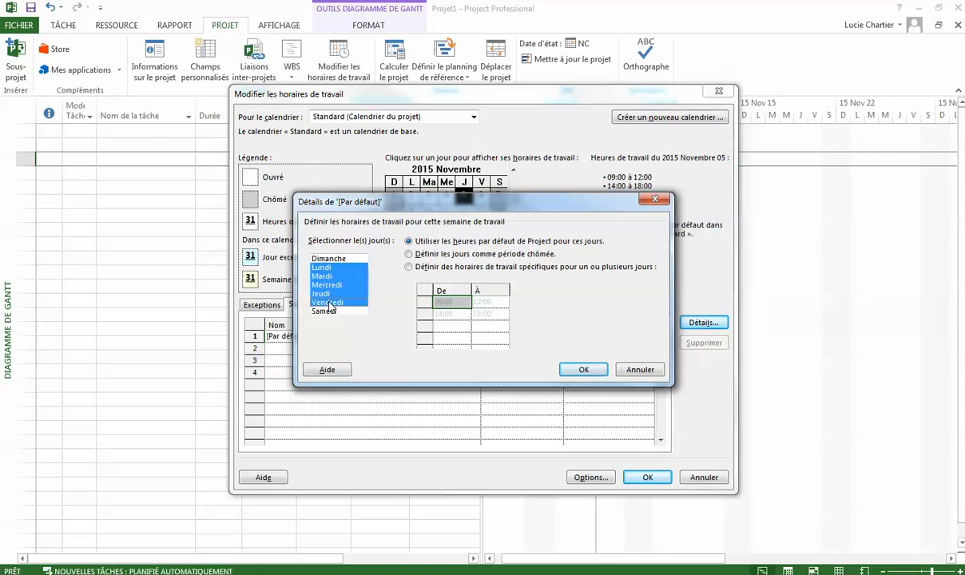
left_click(409, 266)
Step: Start the weekdays' first work period at 07:00, set the second to 12:30–15:30, and confirm the details
left_click(457, 304)
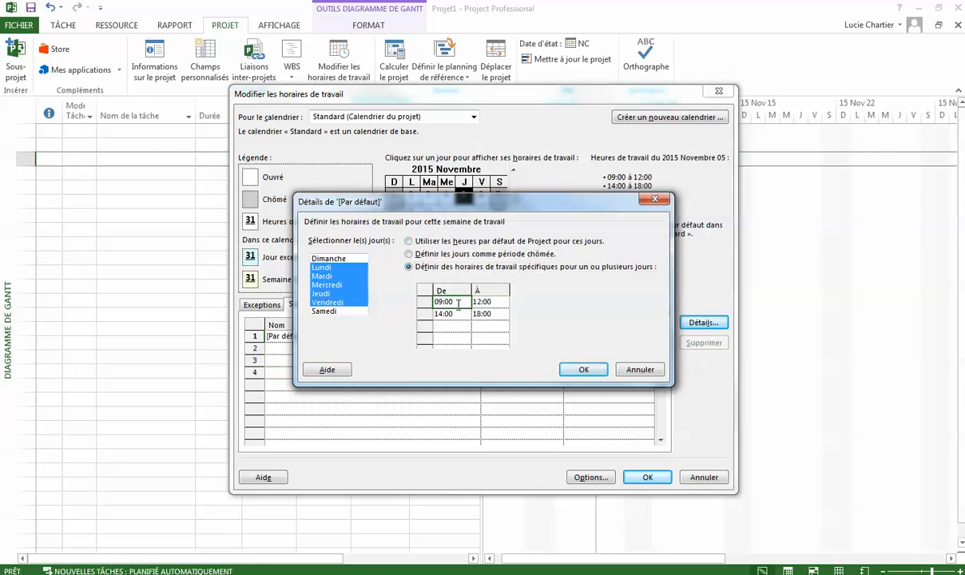
type("07:00")
left_click(460, 314)
type("12:30")
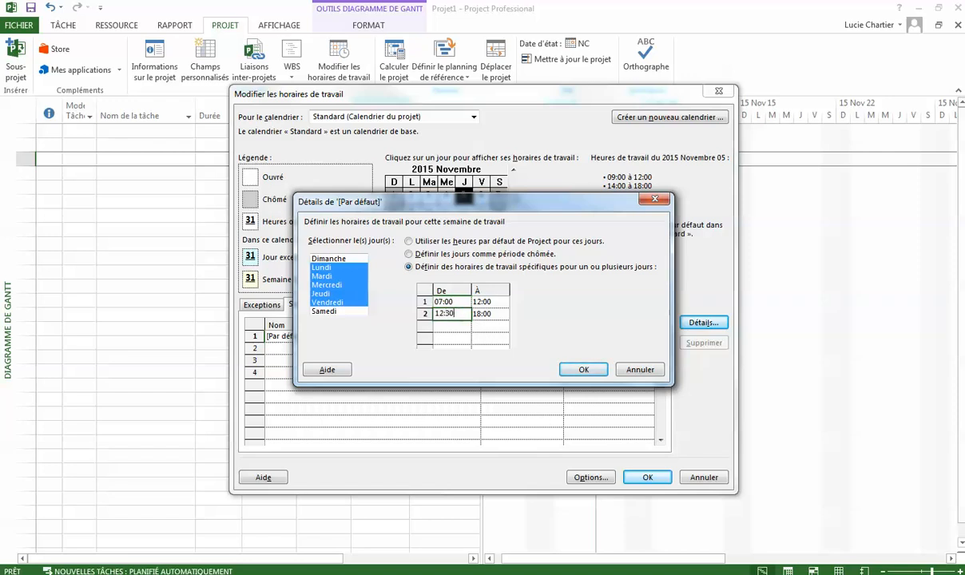
left_click(491, 314)
type("15:")
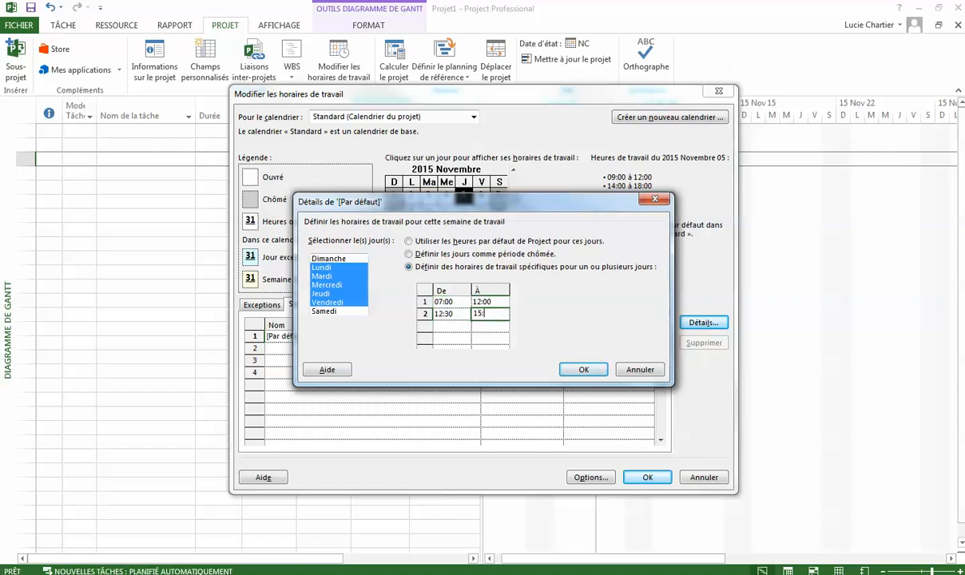
type("30")
left_click(582, 369)
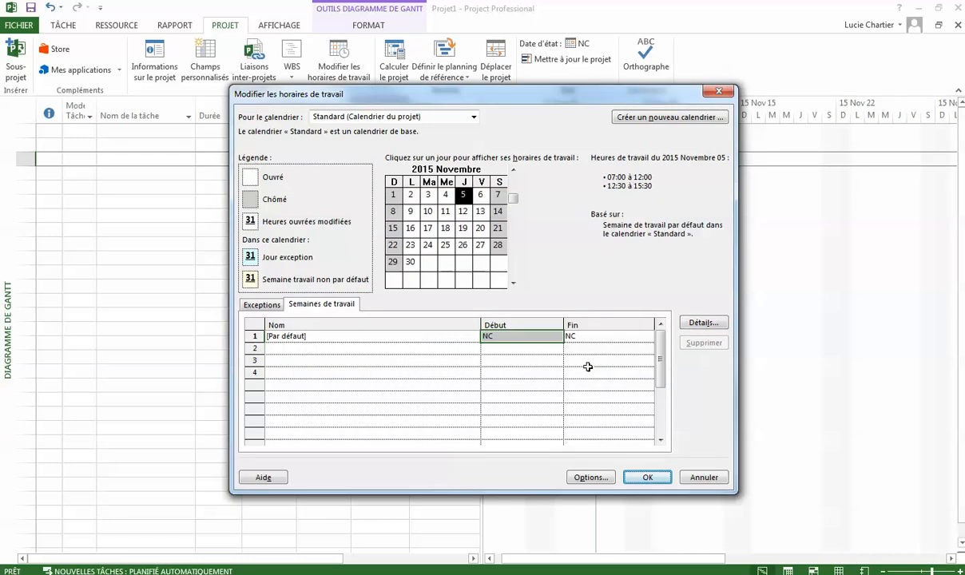
Step: Compare the working hours of 18 November 2015 with the schedule options, and apply the calendar changes
left_click(445, 229)
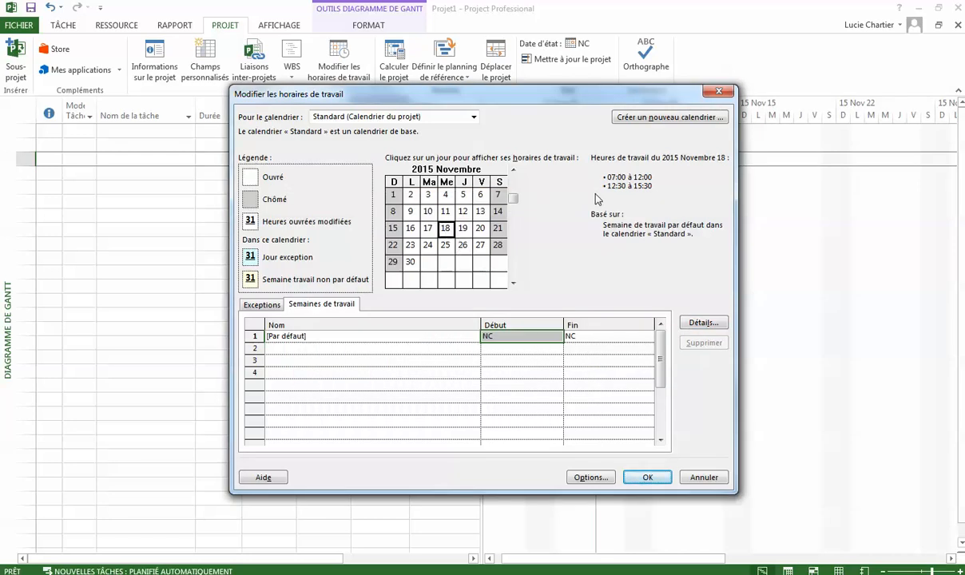
left_click(591, 478)
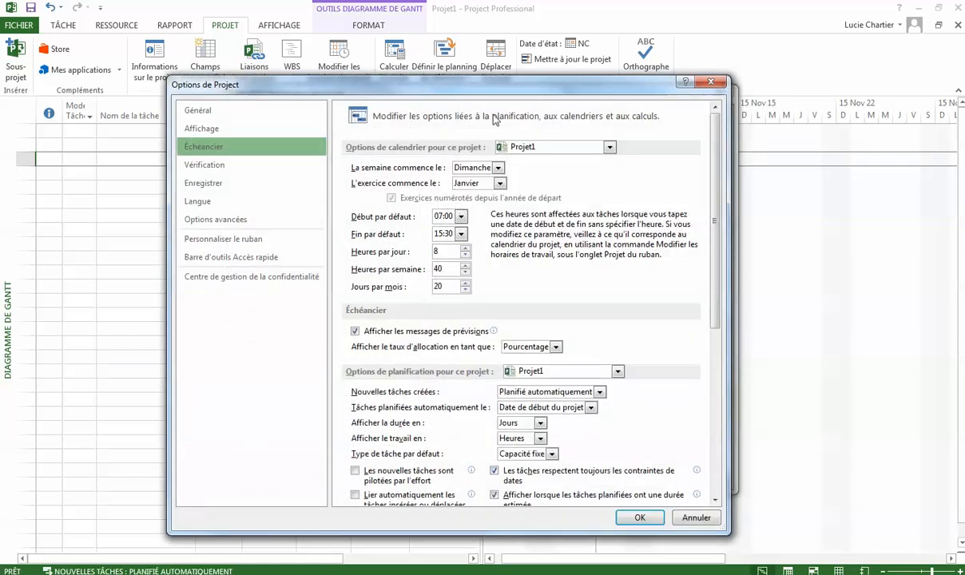
left_click_drag(491, 94, 515, 216)
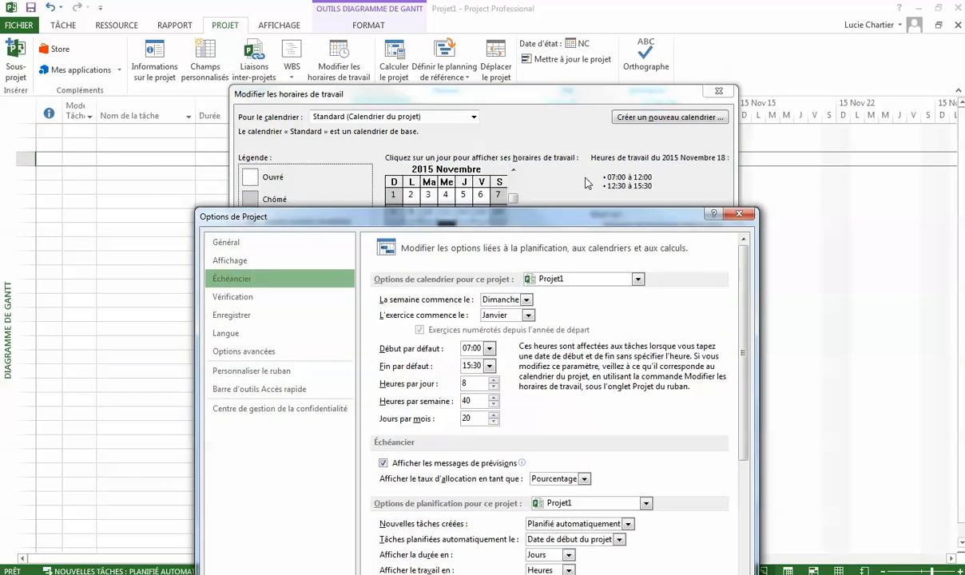
left_click_drag(557, 211, 536, 48)
left_click(646, 486)
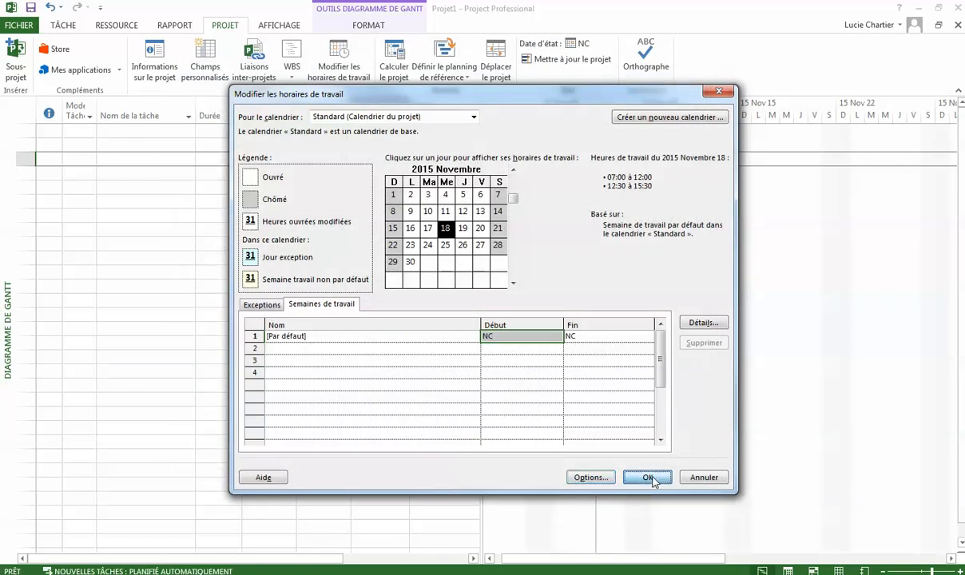
left_click(648, 479)
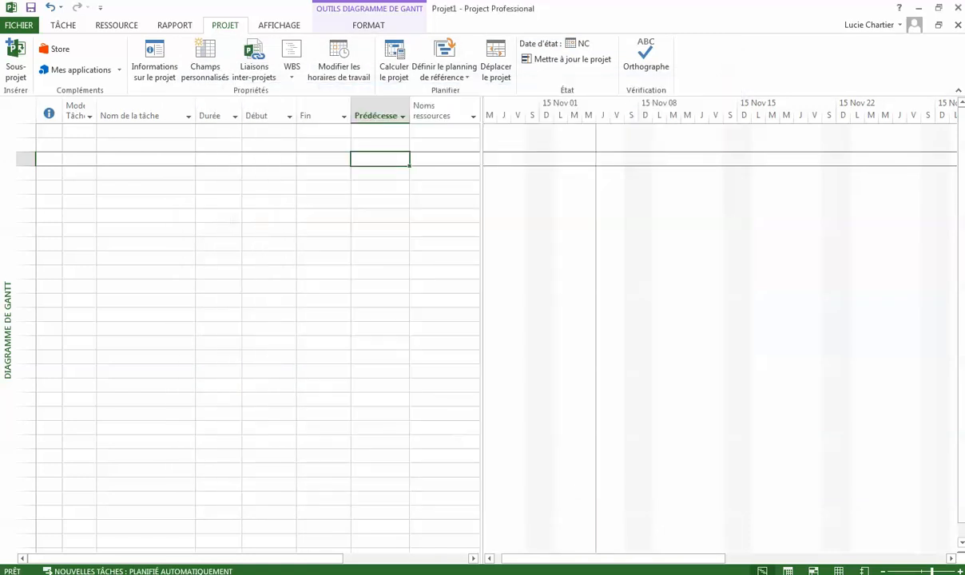
Step: Set the project's start date to 16 November 2015 at 07:00 in the project information
left_click(162, 64)
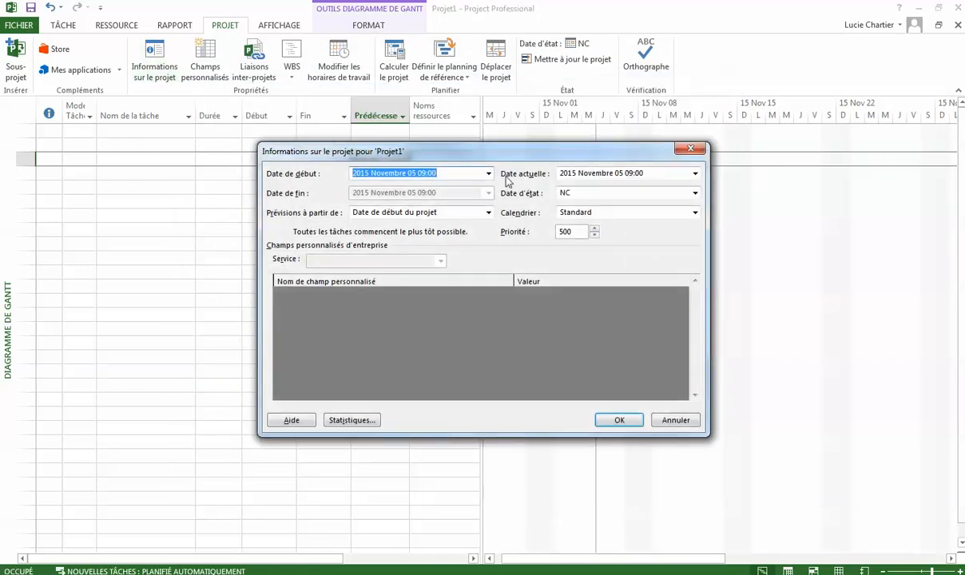
left_click(488, 174)
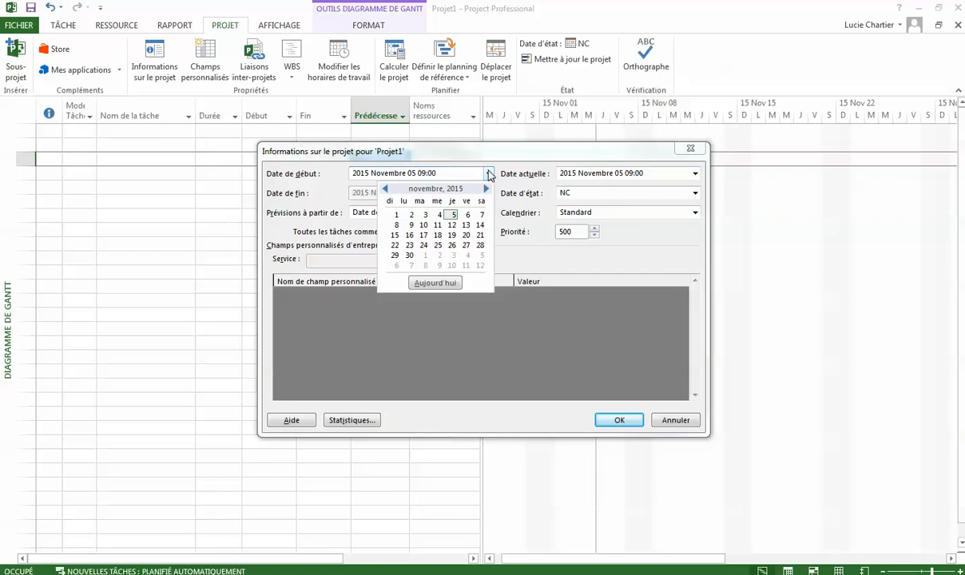
left_click(410, 234)
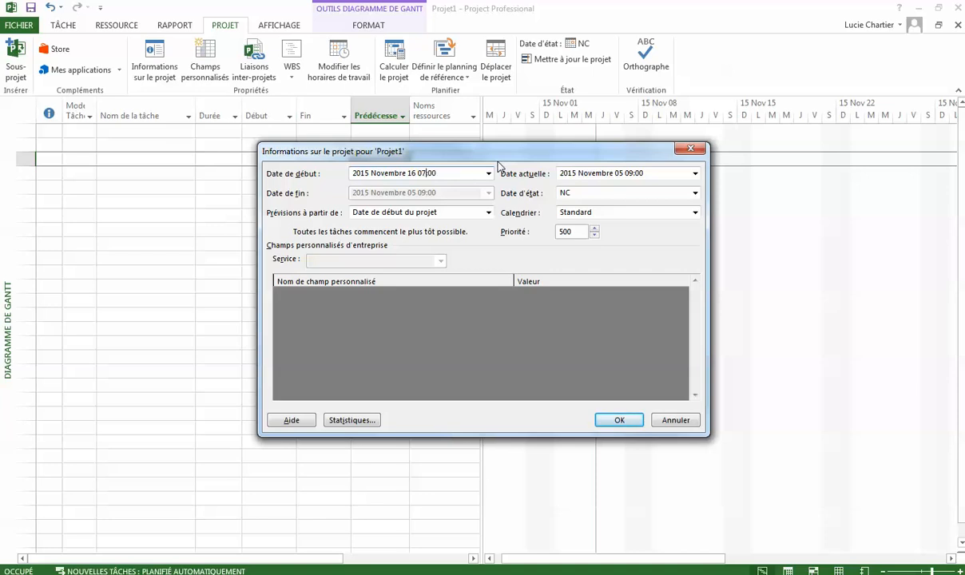
left_click(620, 420)
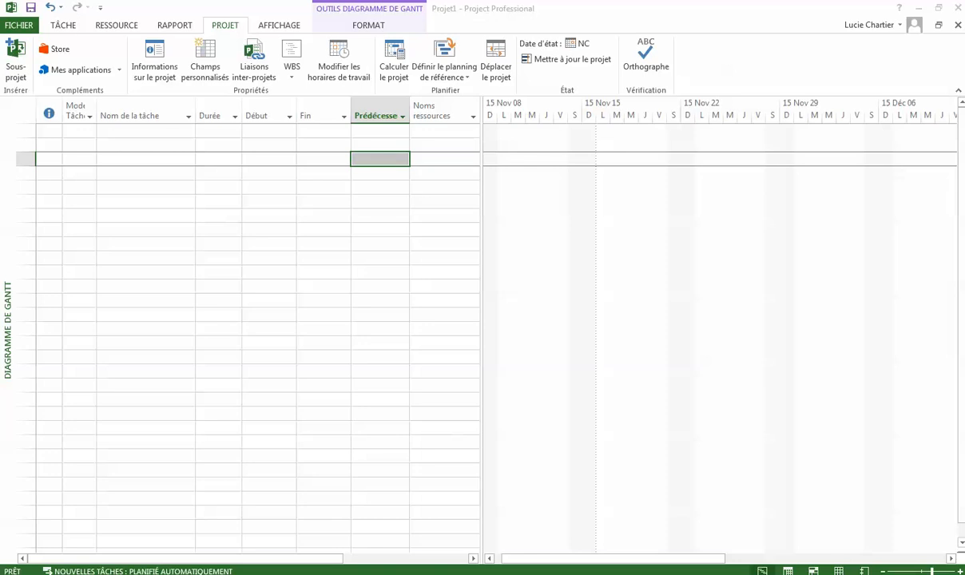
Step: Create a new base calendar named Murissement du béton as a copy of the Standard calendar
left_click(338, 68)
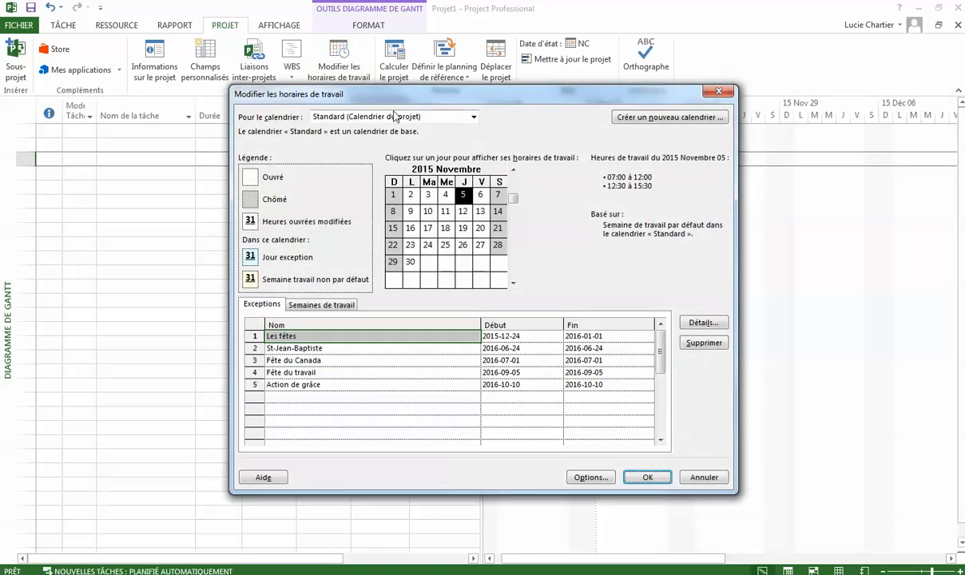
left_click(643, 117)
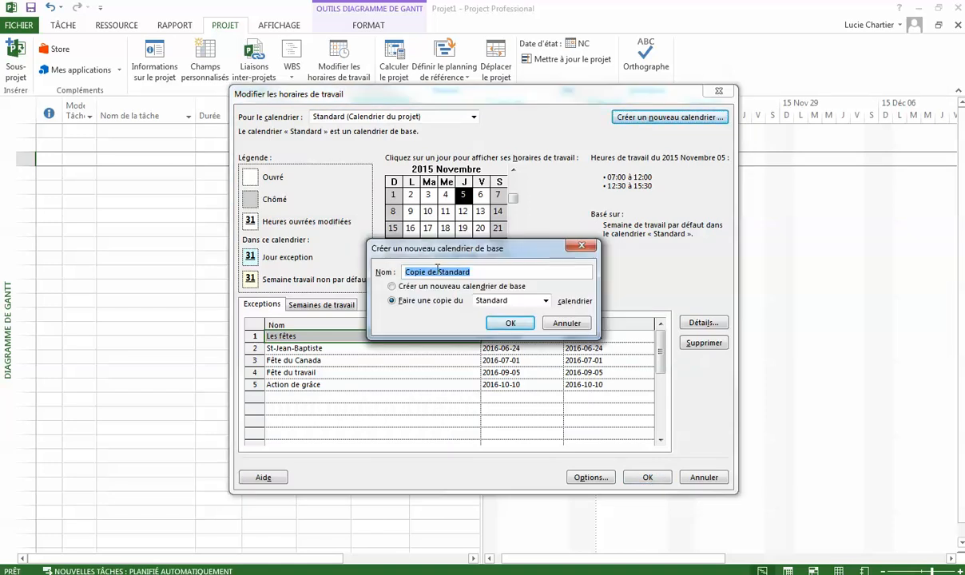
type("Muriss")
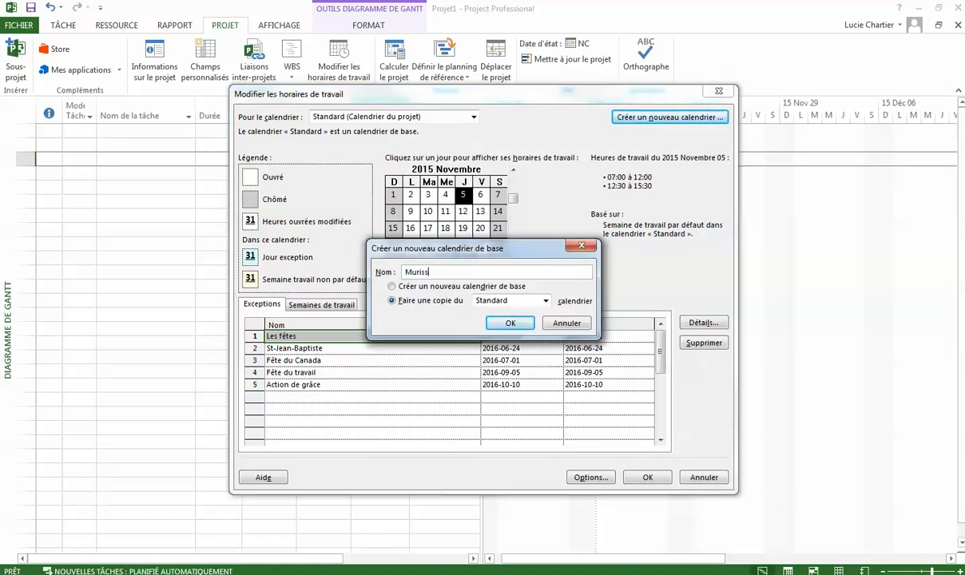
type("ement du béton")
left_click(503, 322)
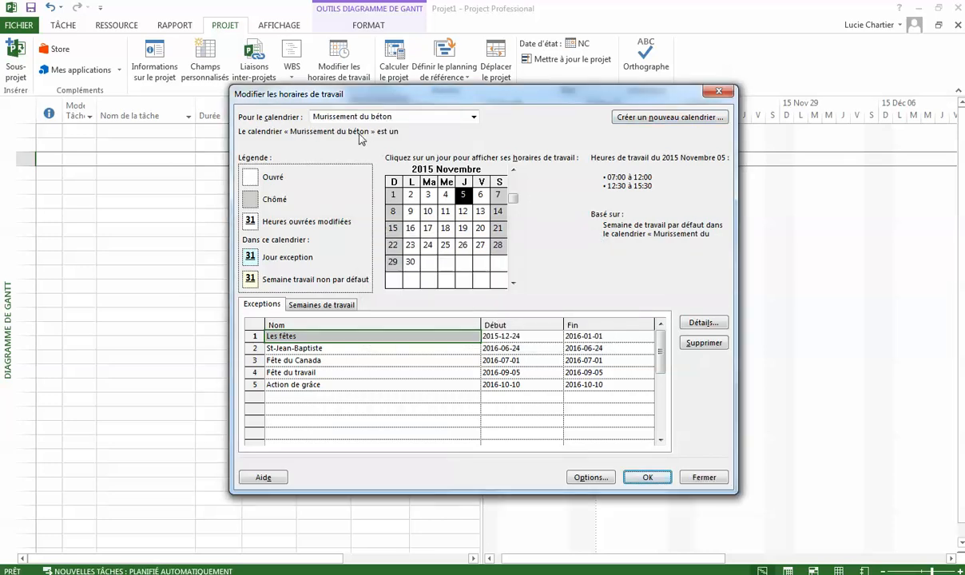
Step: Delete all holiday exceptions, from Les fêtes through Action de grâce, from the Murissement du béton calendar
left_click(702, 343)
left_click(703, 344)
left_click(703, 343)
left_click(703, 344)
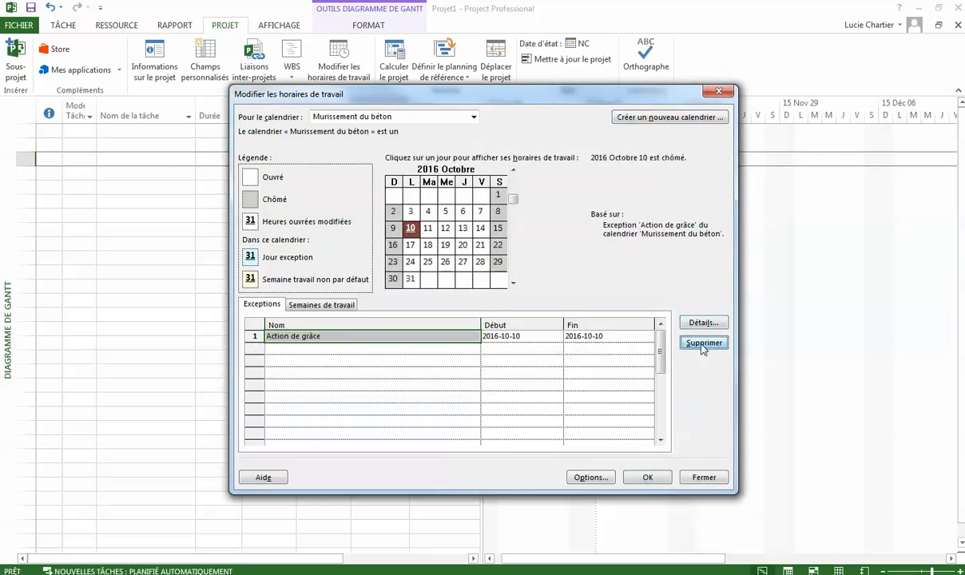
left_click(702, 343)
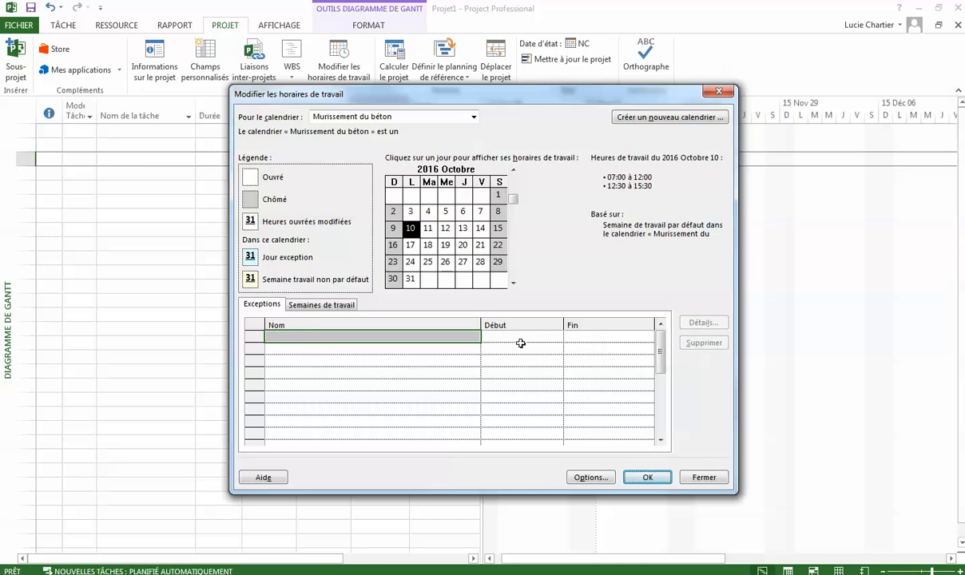
Step: Open the details of the calendar's default work week and enable specific working times for Dimanche through Samedi
left_click(316, 304)
left_click(518, 336)
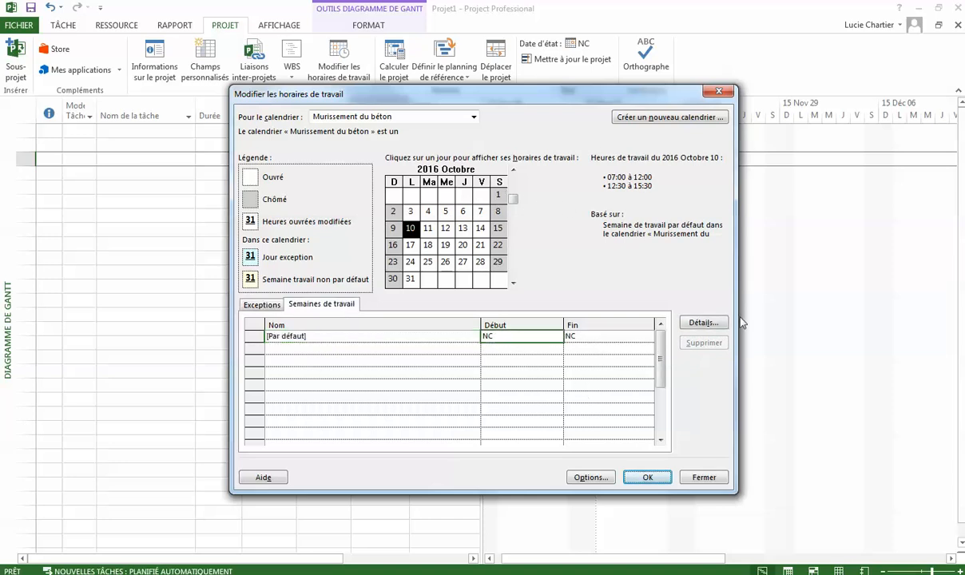
left_click(706, 322)
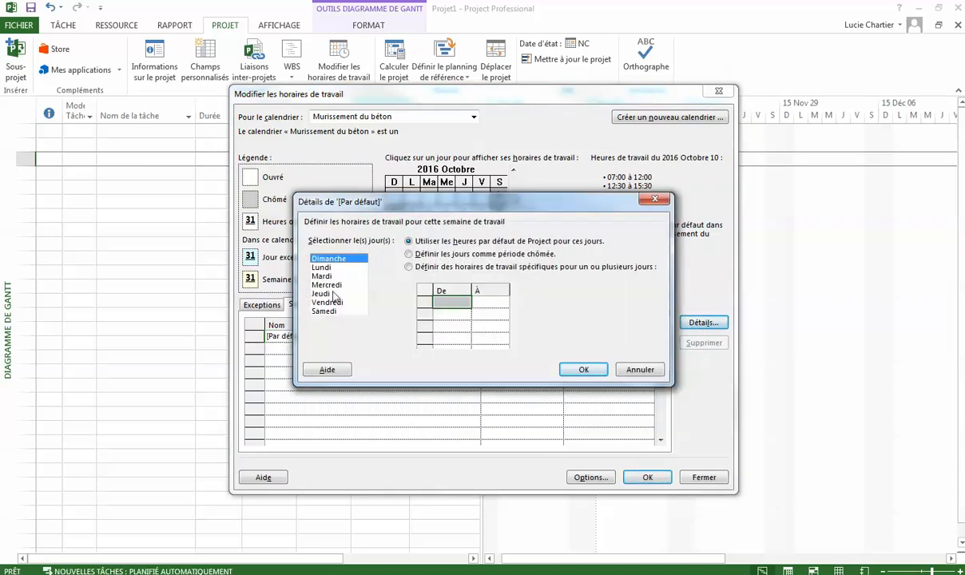
left_click(326, 310, "shift")
left_click(428, 266)
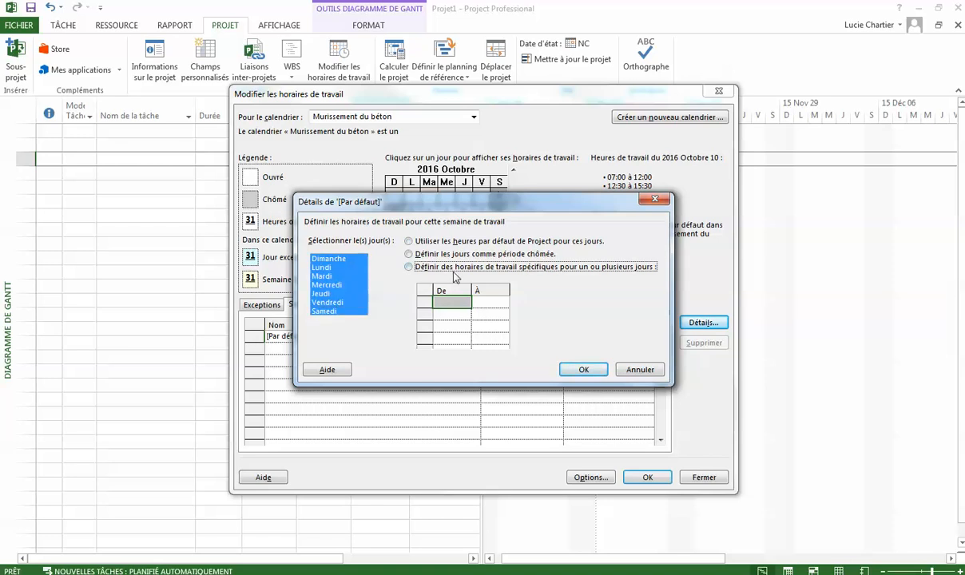
Step: Set the first work period for all seven days to 07:00–12:00
left_click(461, 304)
type("07")
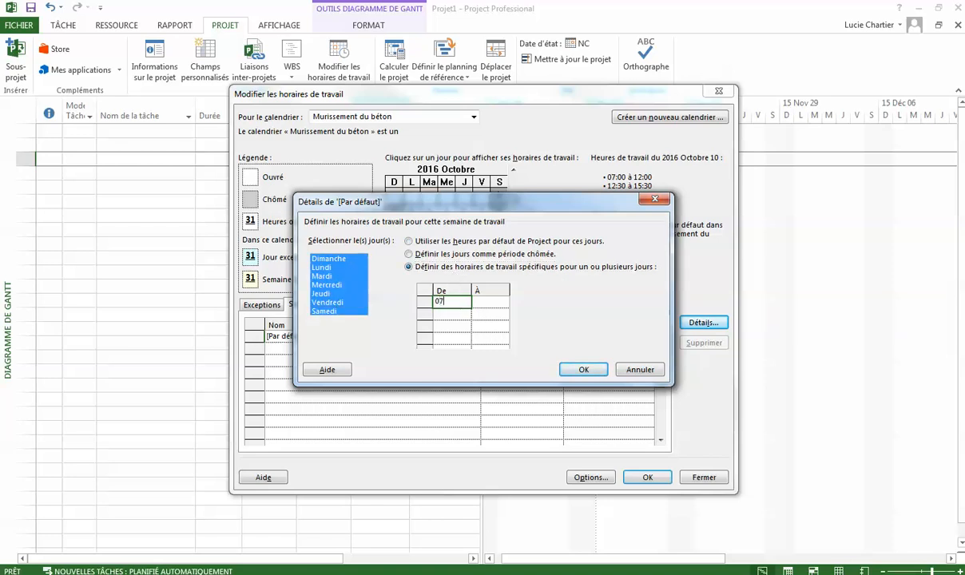
type(":00")
key("Return")
left_click(497, 303)
type("12:")
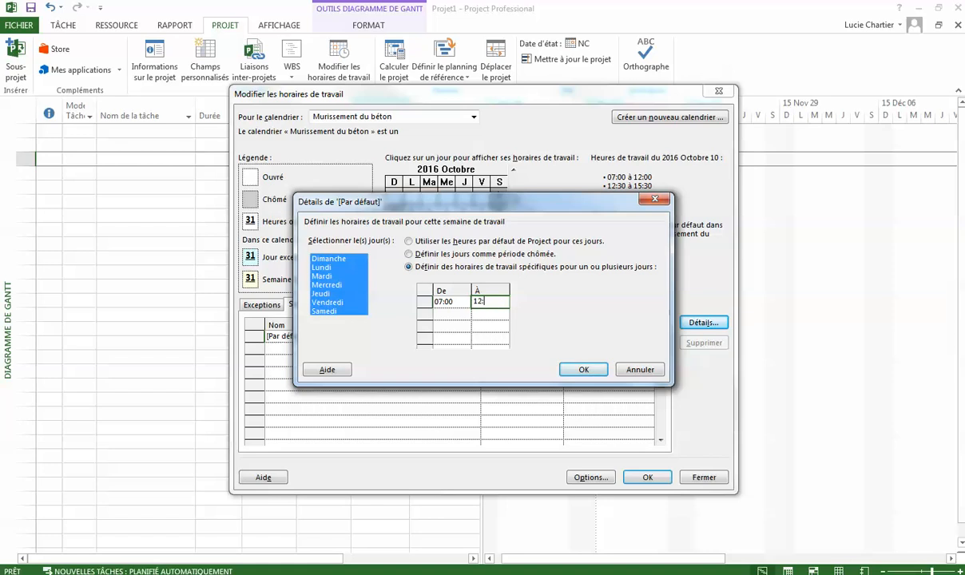
type("00")
Step: Set the second work period for all seven days to 12:30–15:30 and confirm the work week details
left_click(462, 314)
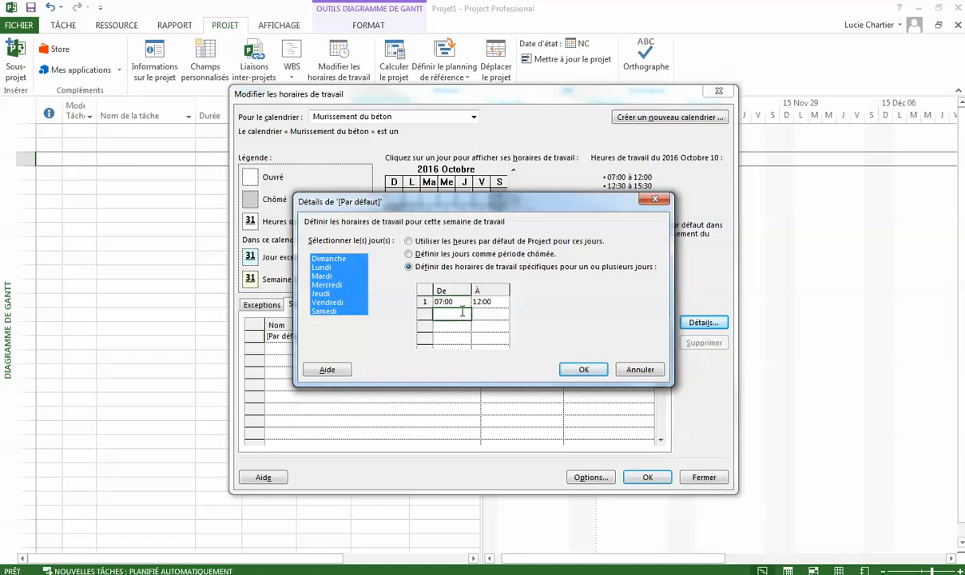
type("12:")
left_click(503, 314)
type("13:30")
key("BackSpace")
key("BackSpace")
key("BackSpace")
key("BackSpace")
type("5:")
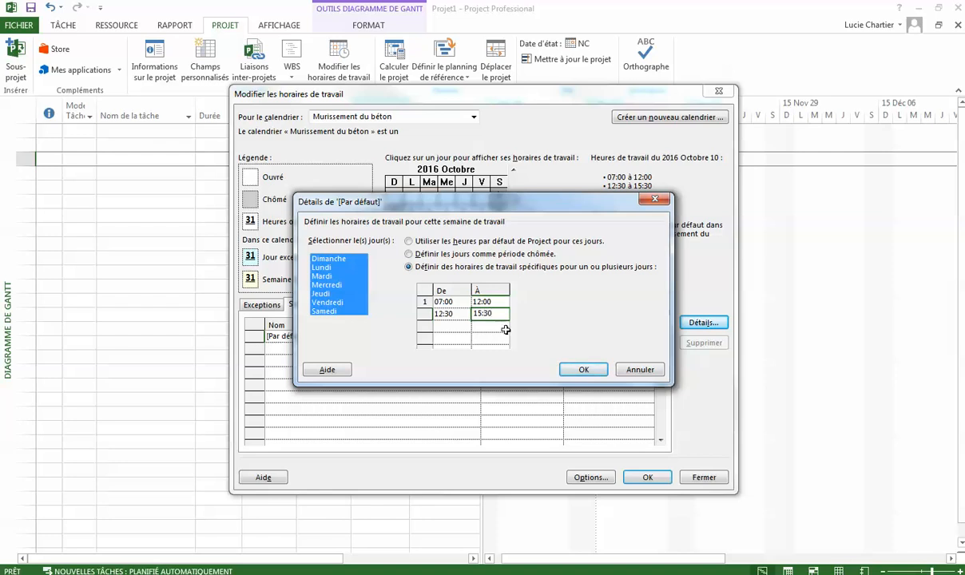
type("30")
left_click(591, 369)
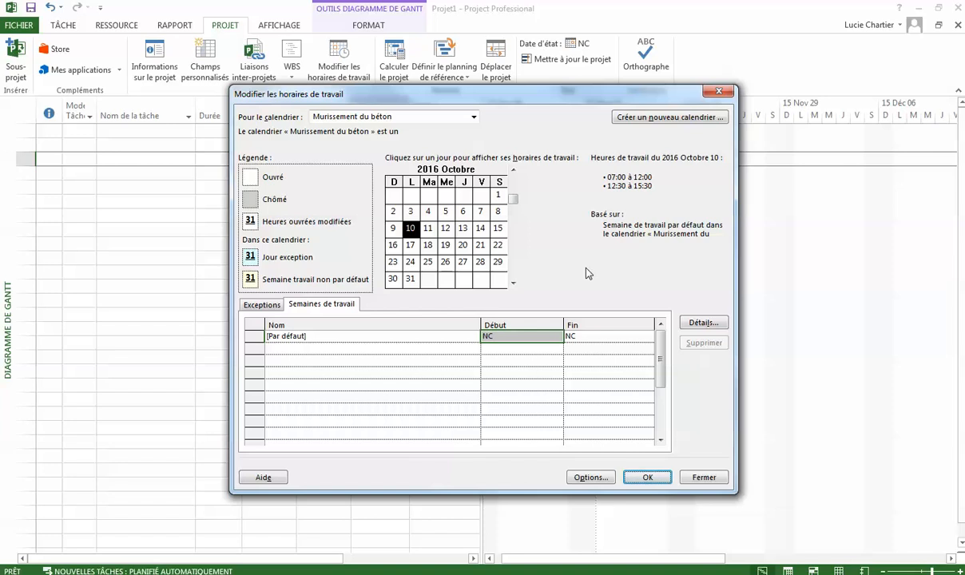
Step: Review the schedule options, check the working hours of Saturday 8 October 2016, and apply the new calendar
left_click(597, 481)
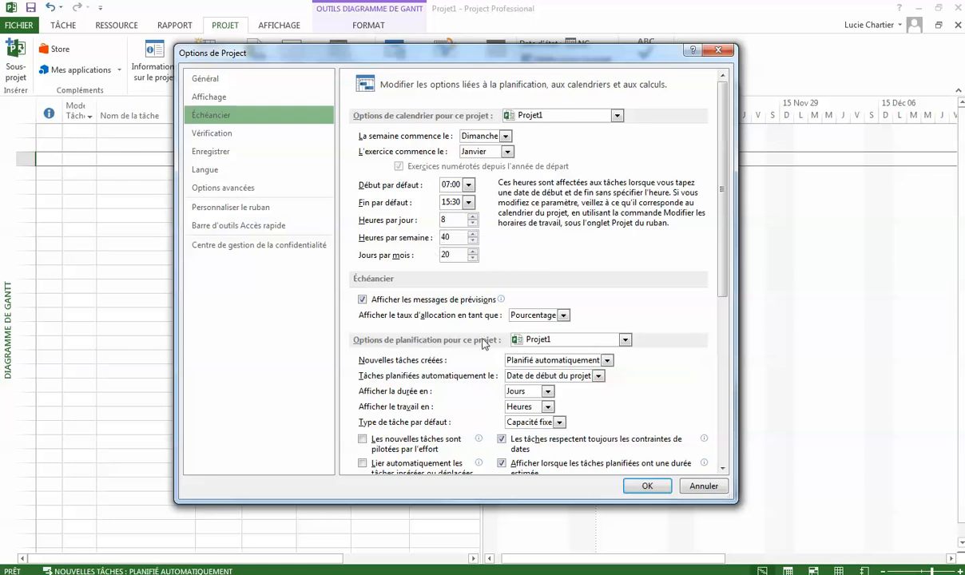
left_click(647, 486)
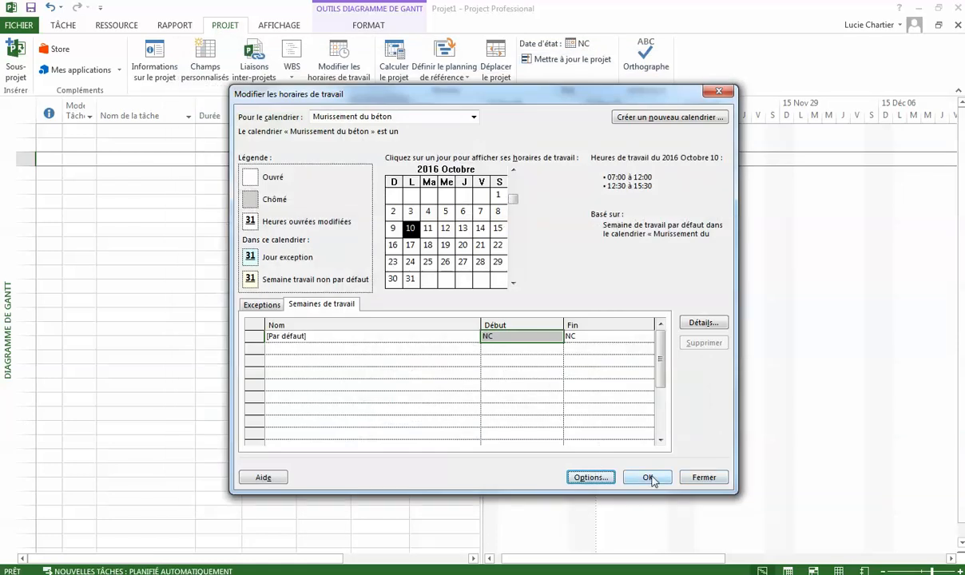
left_click(498, 211)
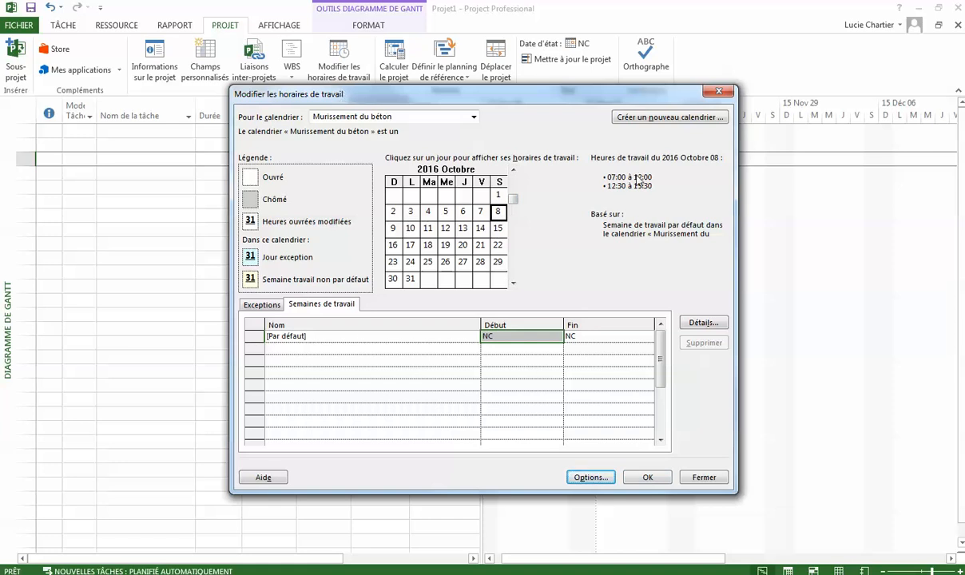
left_click(639, 478)
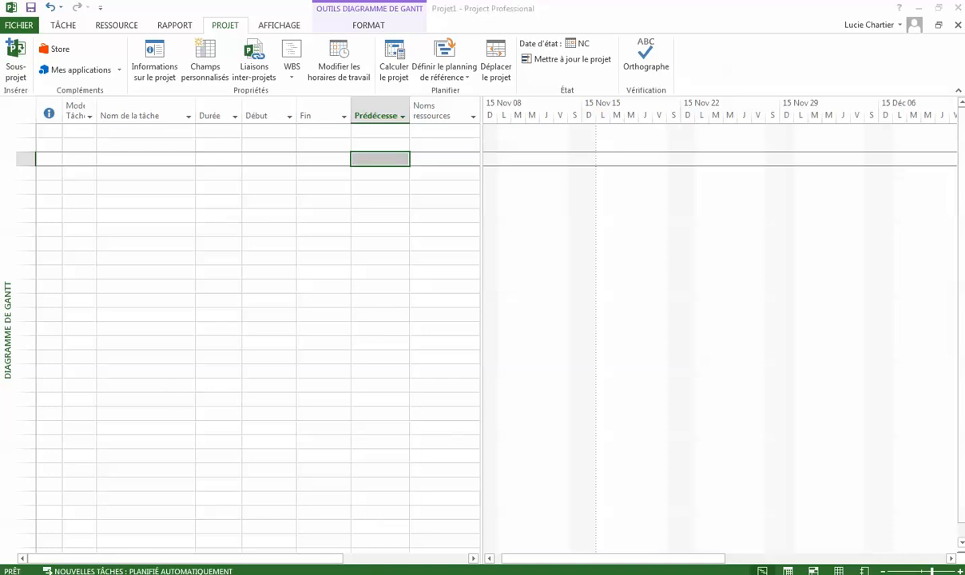
Step: Copy the task names in A3:A30 of Taches.xlsx in Excel and paste them into Project's task name column from the first row
left_click_drag(0, 7, 474, 8)
scroll(158, 229, "up", 1)
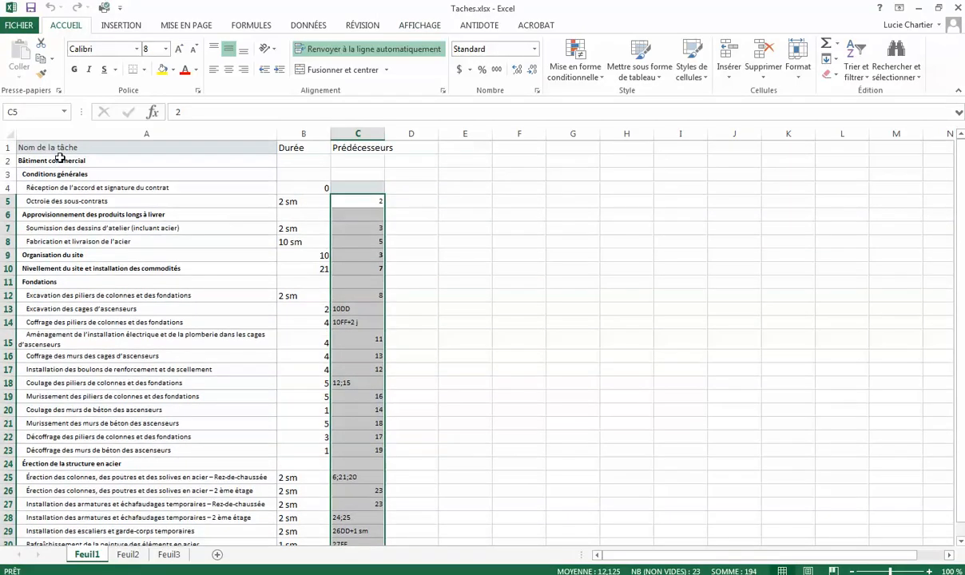
left_click_drag(67, 174, 104, 517)
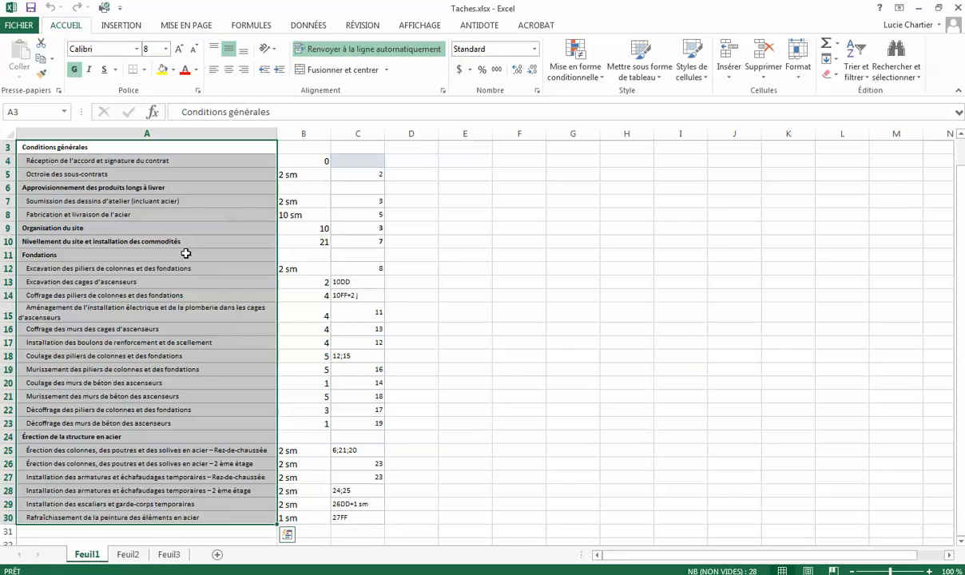
key("ctrl+c")
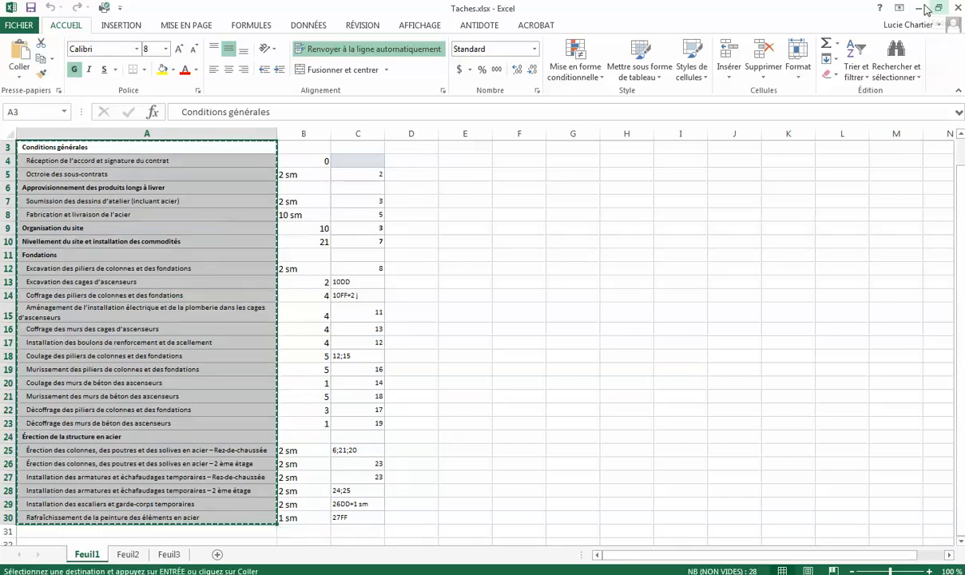
left_click(924, 10)
left_click(146, 131)
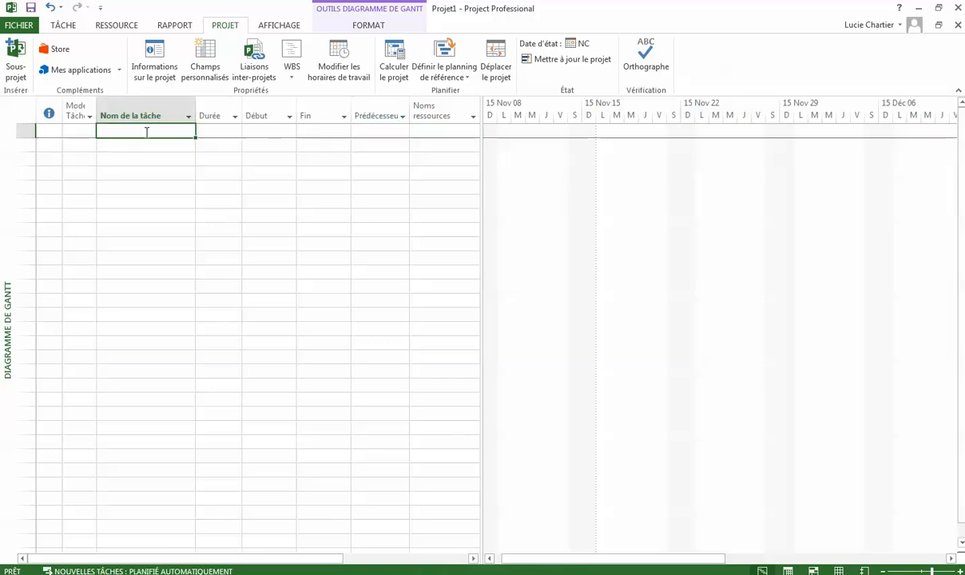
key("ctrl+v")
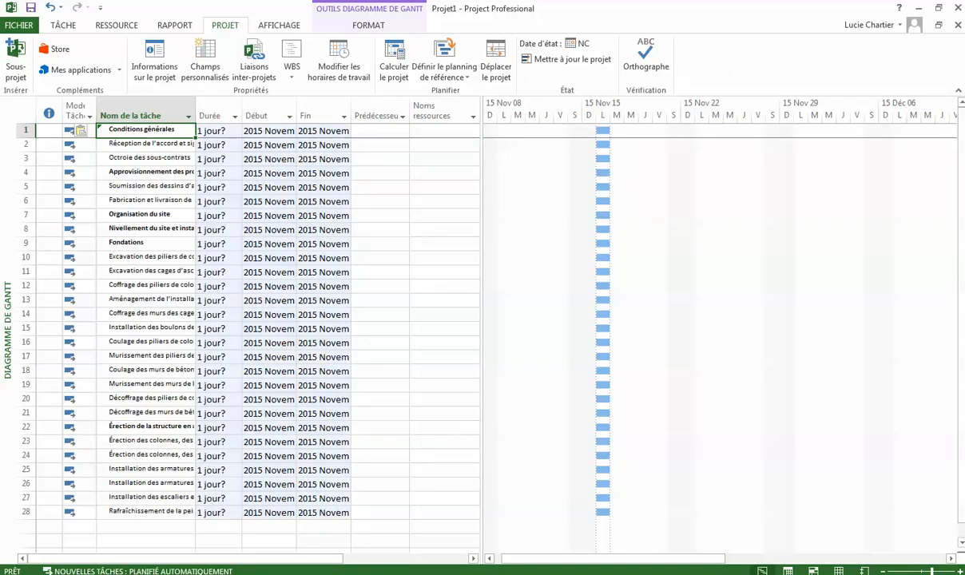
Step: Copy the durations in B4:B30 of Taches.xlsx in Excel and paste them into Project's Durée column starting at task 2
key("alt+Tab")
left_click(292, 162)
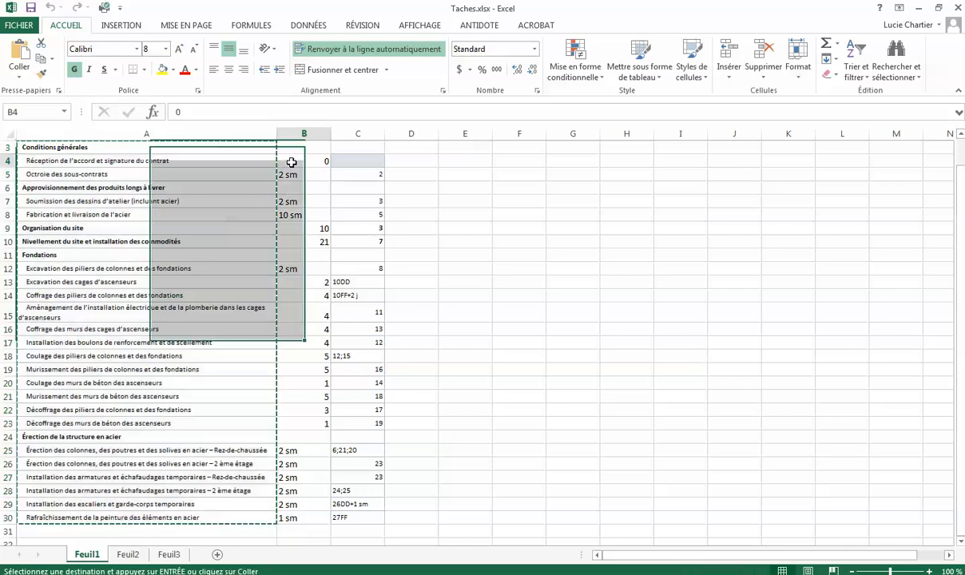
left_click_drag(291, 162, 311, 511)
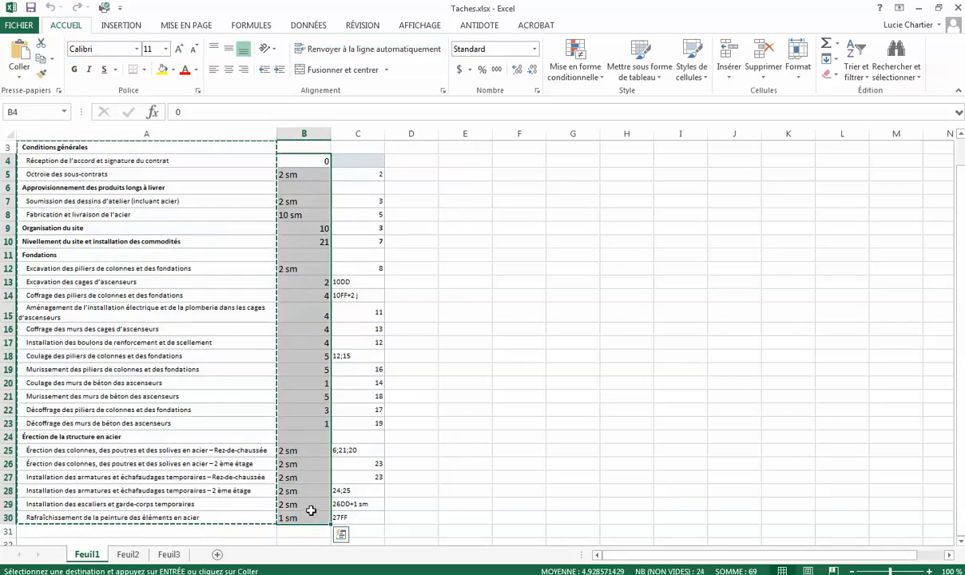
key("ctrl+c")
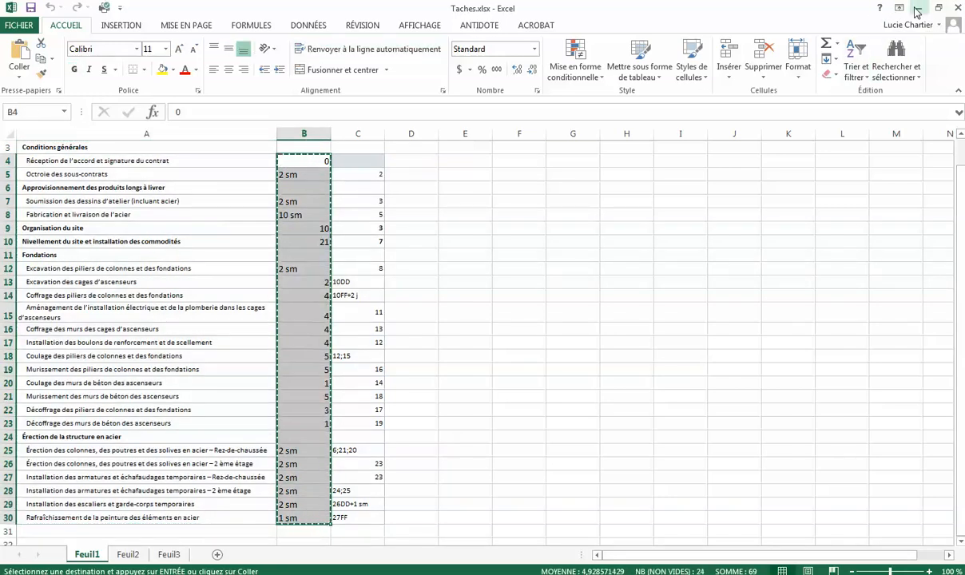
left_click(917, 9)
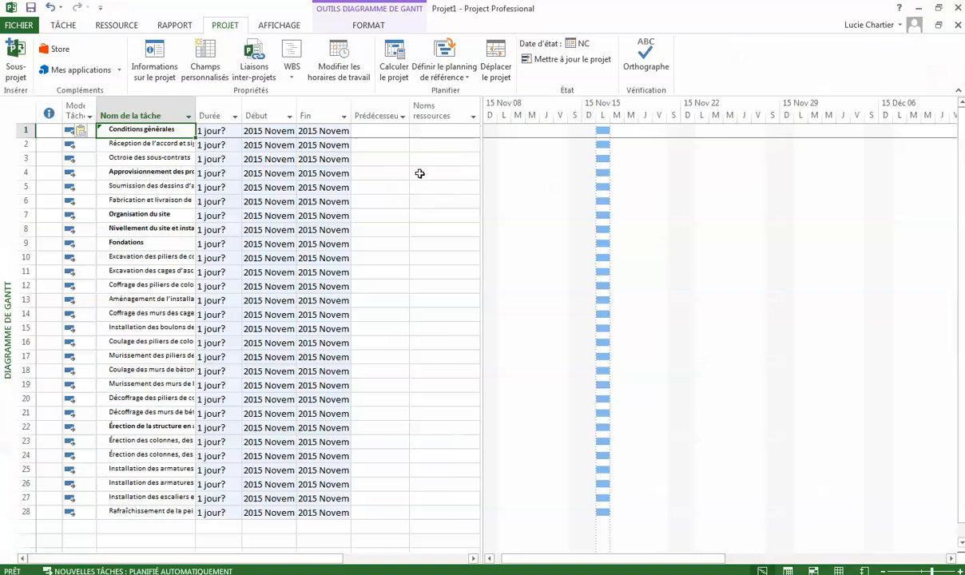
left_click(222, 147)
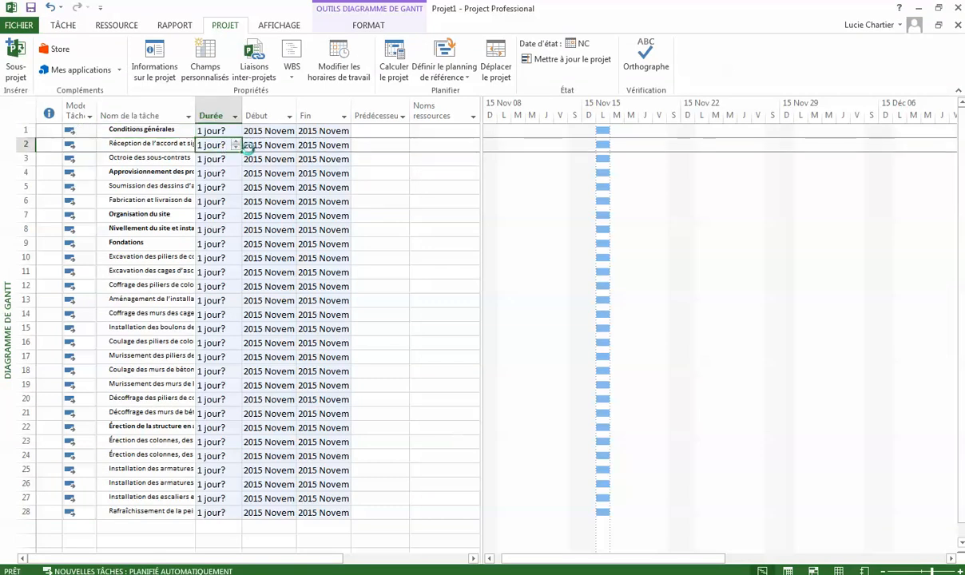
key("ctrl+v")
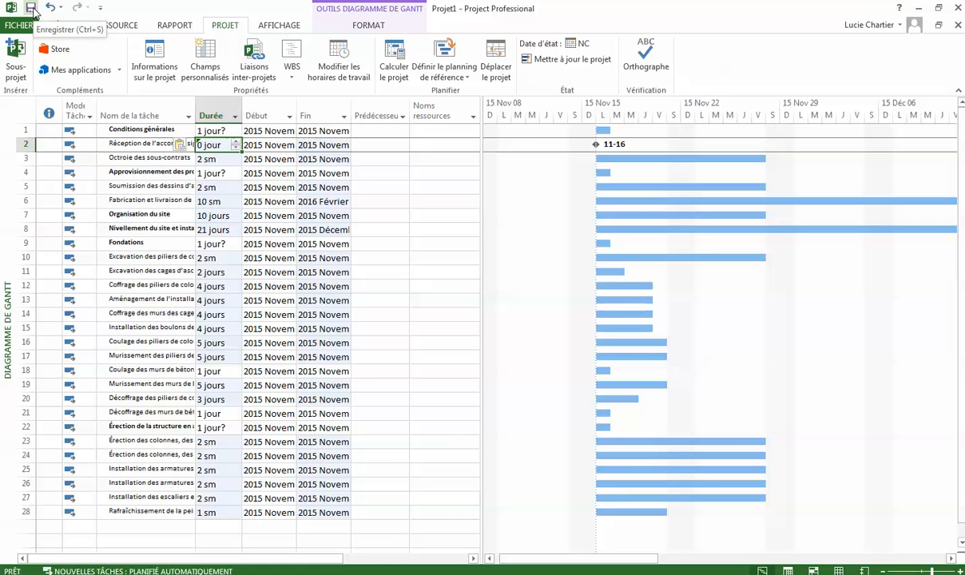
left_click(30, 8)
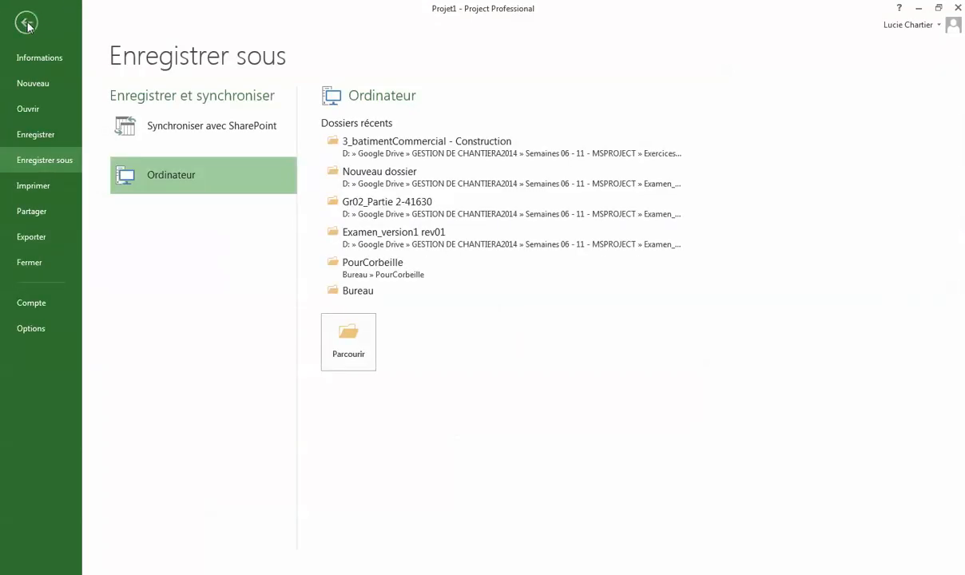
left_click(29, 17)
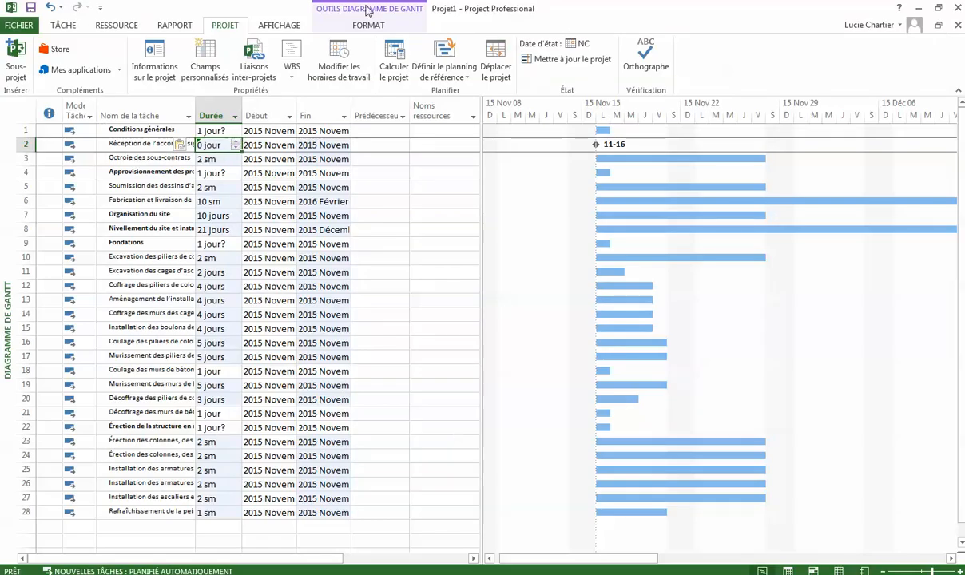
Step: Show outline numbers (N° hiérarchique) and the project summary task (Tâche récapitulative du projet) in the Gantt chart
left_click(281, 26)
left_click(348, 27)
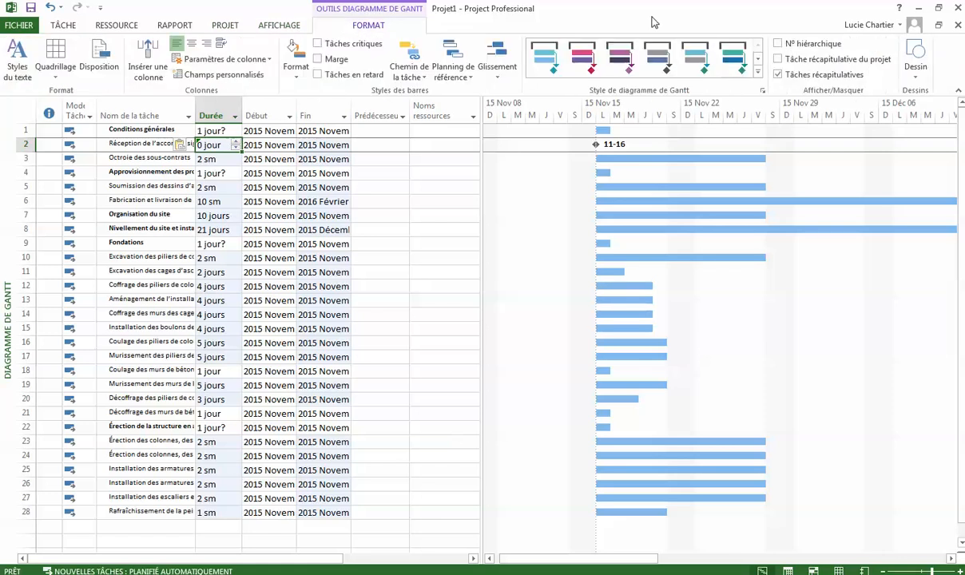
left_click(787, 46)
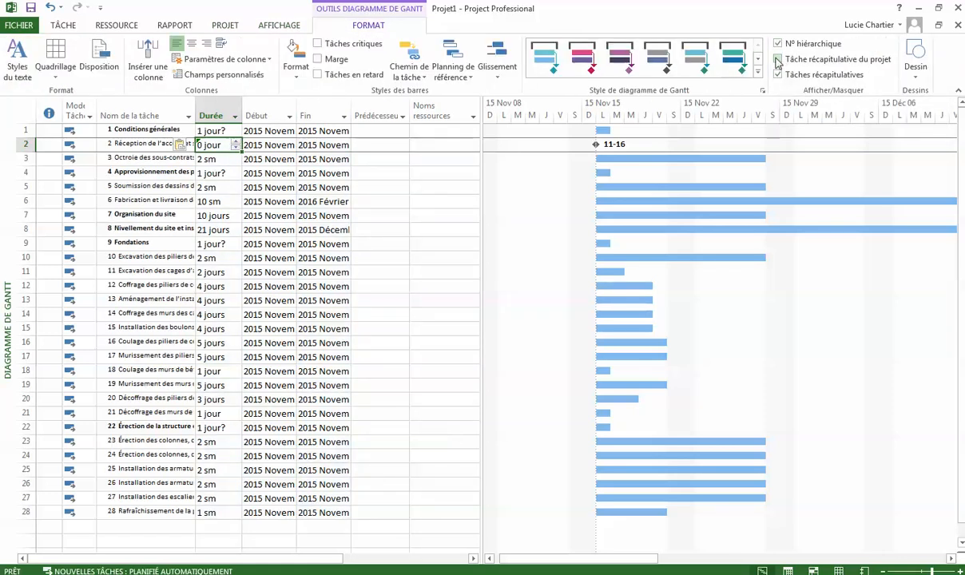
left_click(777, 60)
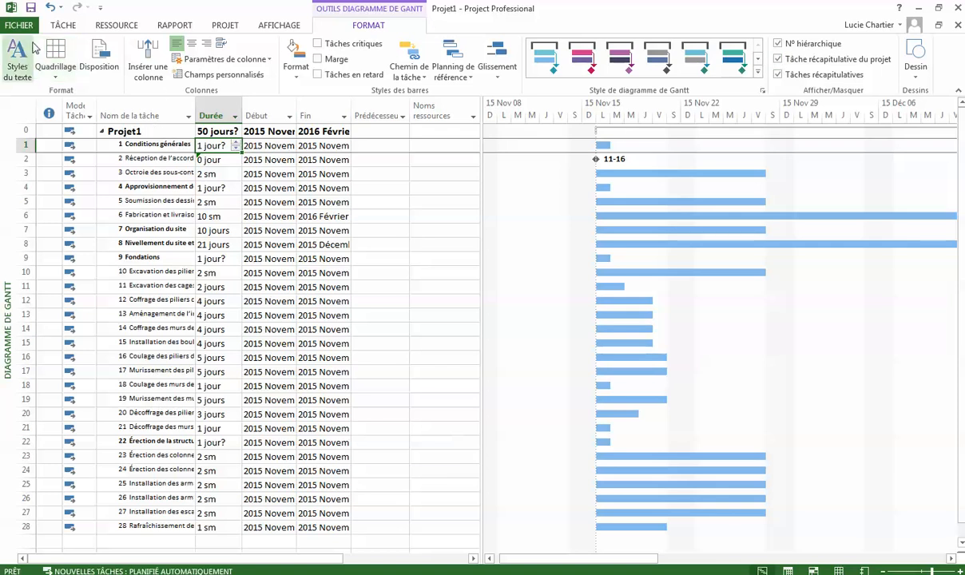
Step: Save the project in the 3_batimentCommercial - Construction folder as Bâtiment Commercial Video.mpp, replacing the existing file
left_click(31, 8)
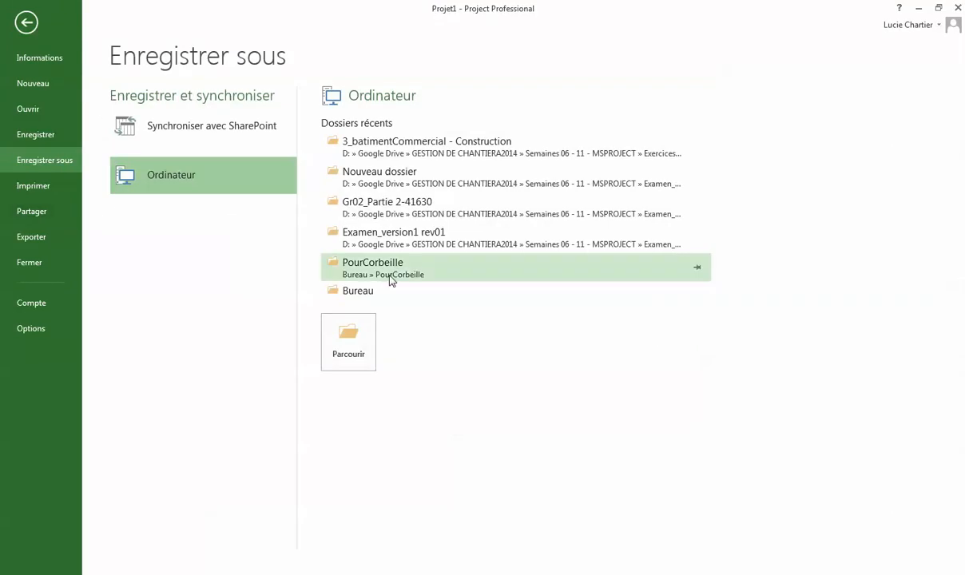
left_click(384, 153)
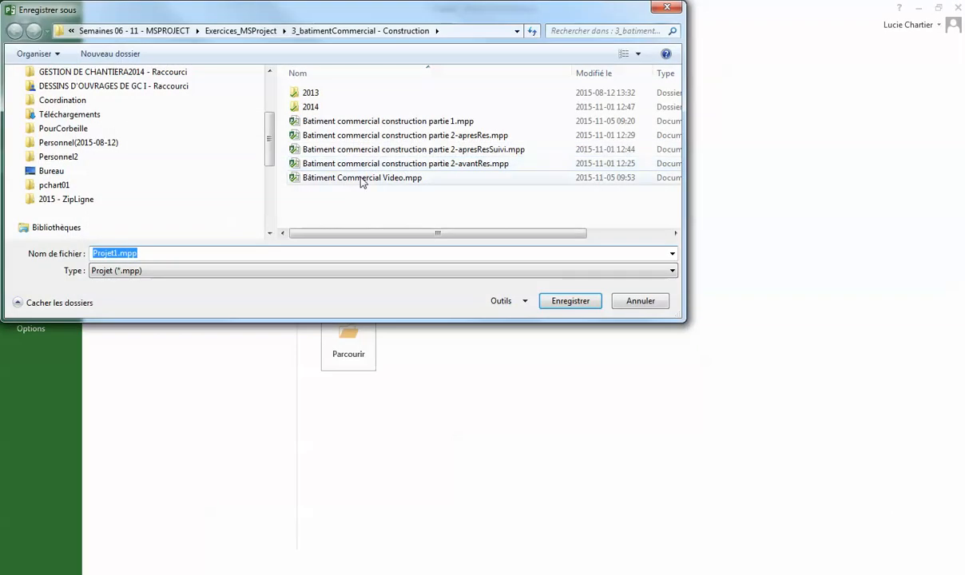
left_click(359, 178)
left_click(569, 301)
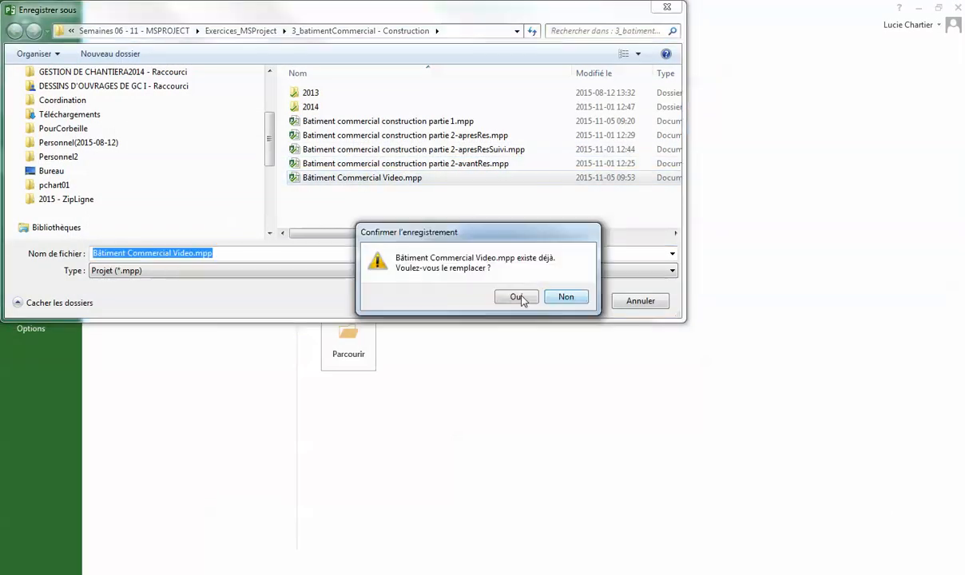
left_click(508, 297)
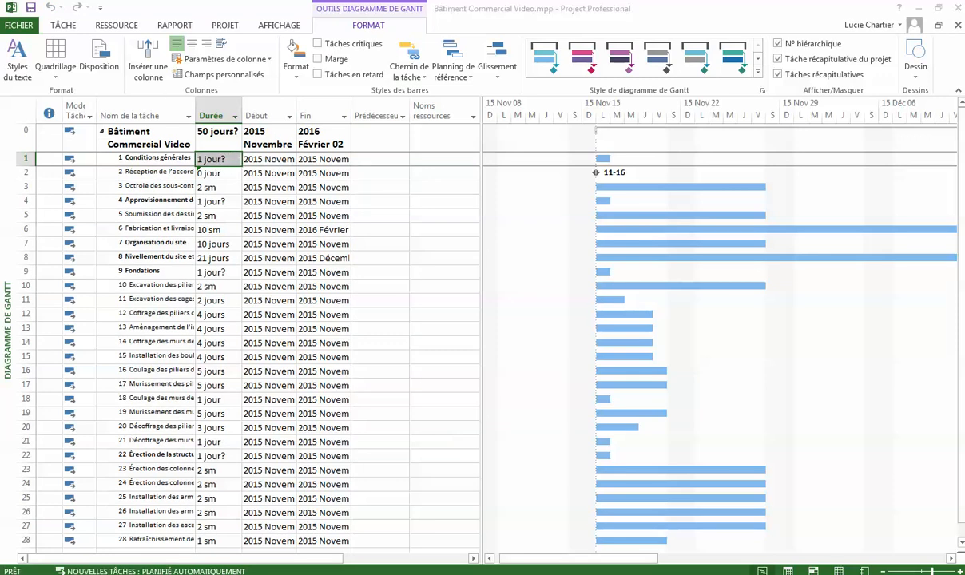
Step: Indent tasks 2 and 3 as subtasks of Conditions générales
left_click(149, 174)
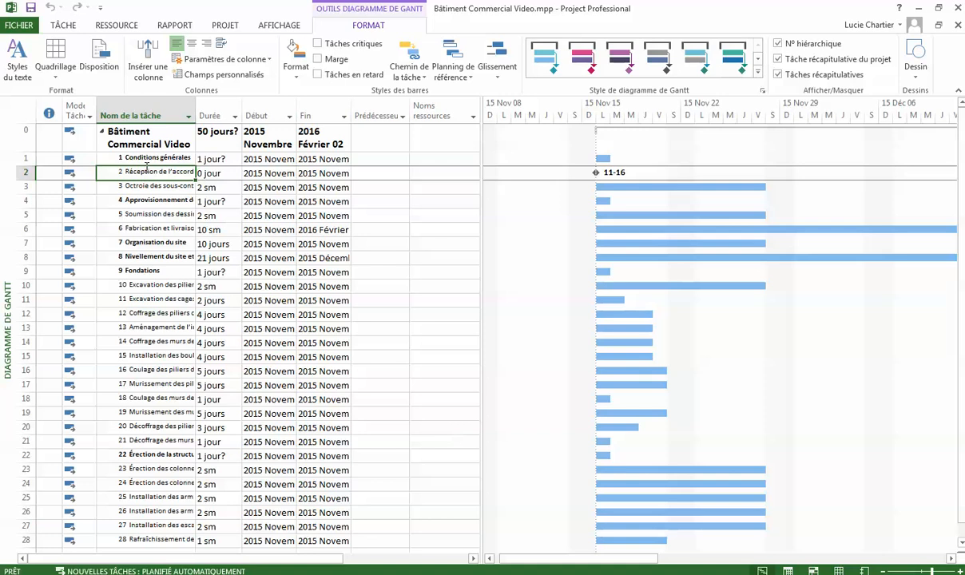
left_click_drag(150, 186, 152, 178)
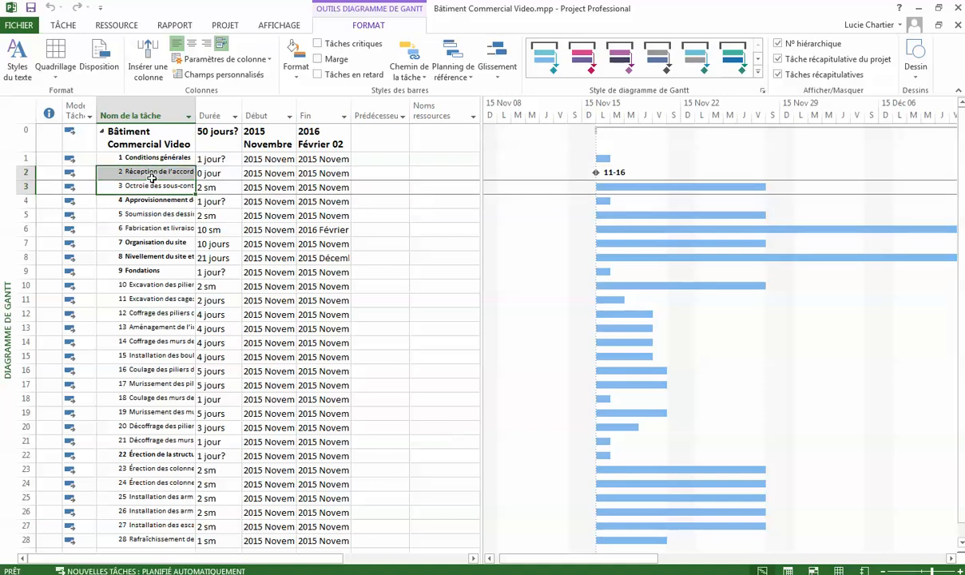
left_click(71, 25)
left_click(235, 70)
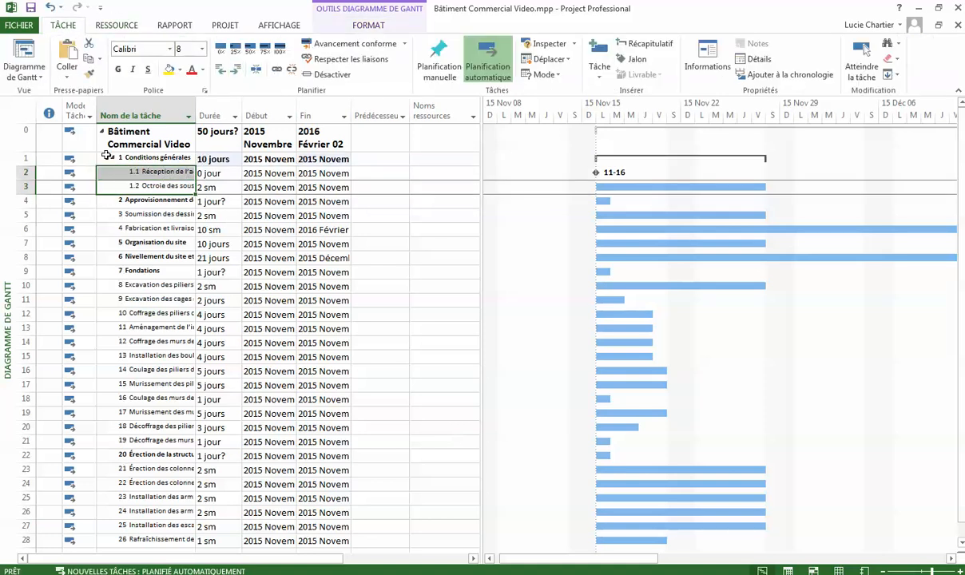
Step: Indent tasks 5 and 6 as subtasks of task 4, the long-lead product procurement (Approvisionnement)
left_click(151, 215)
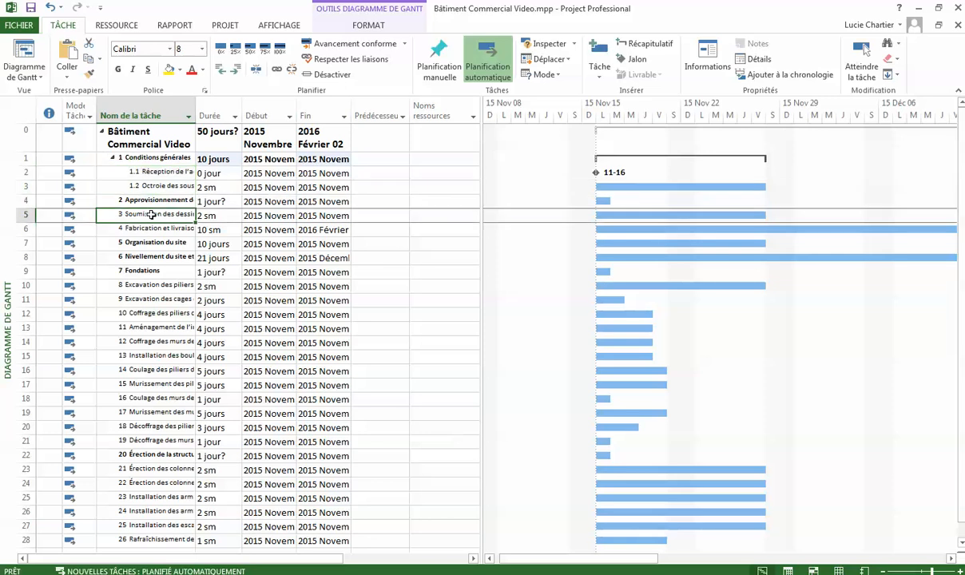
key("shift+Down")
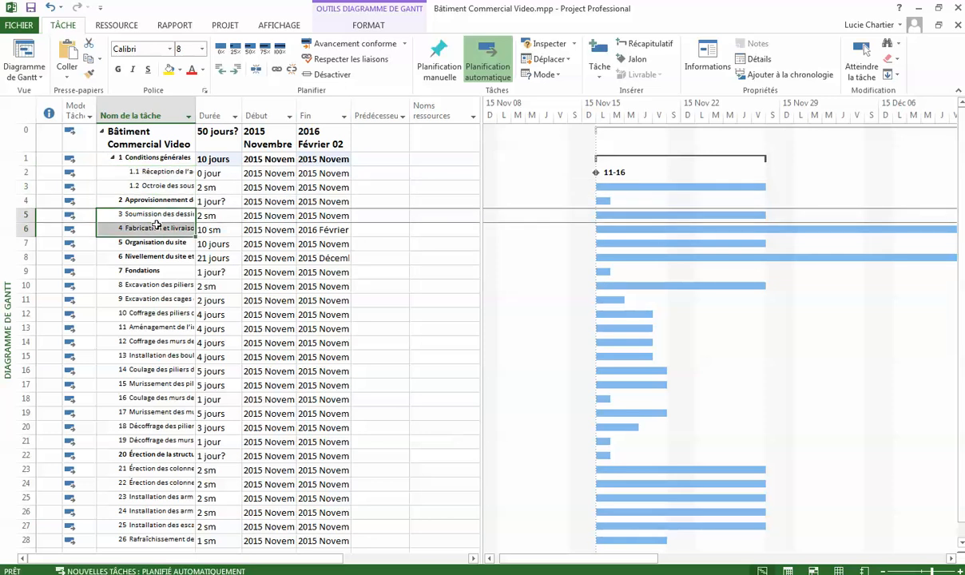
left_click(223, 70)
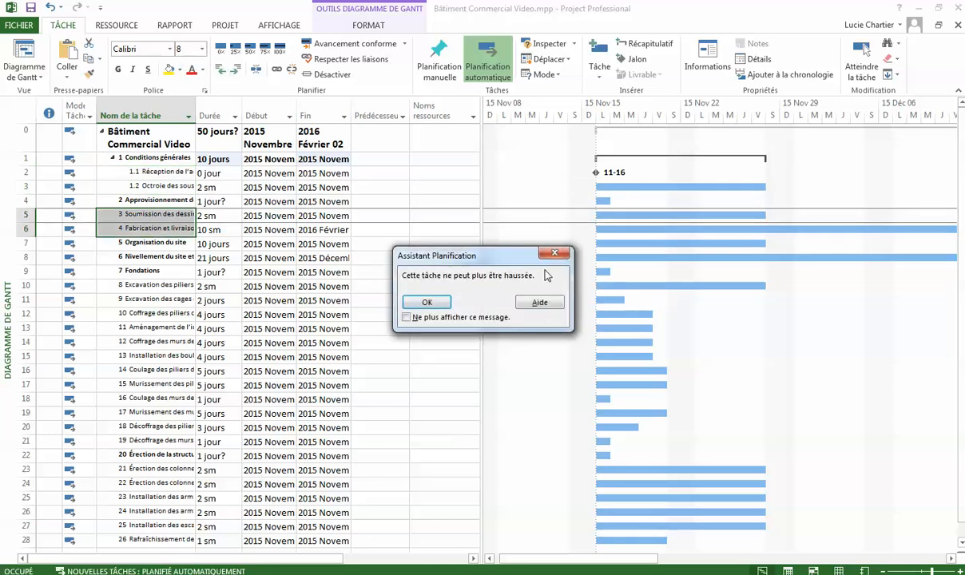
left_click(531, 238)
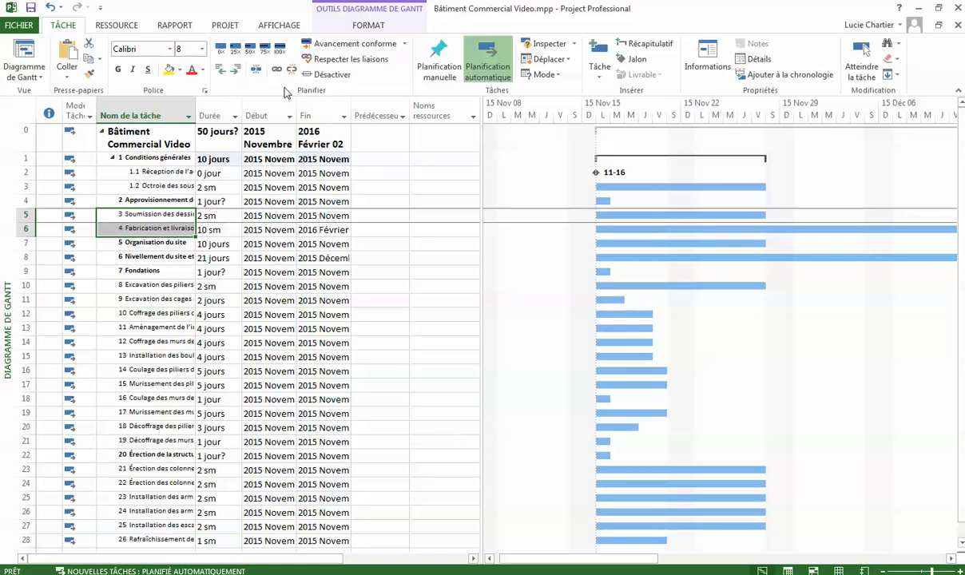
left_click(225, 71)
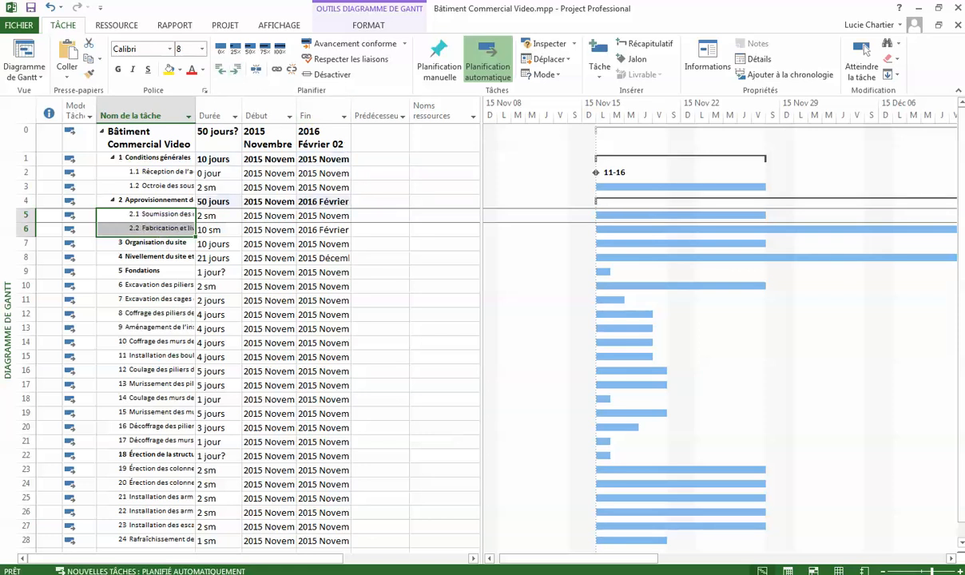
left_click(865, 49)
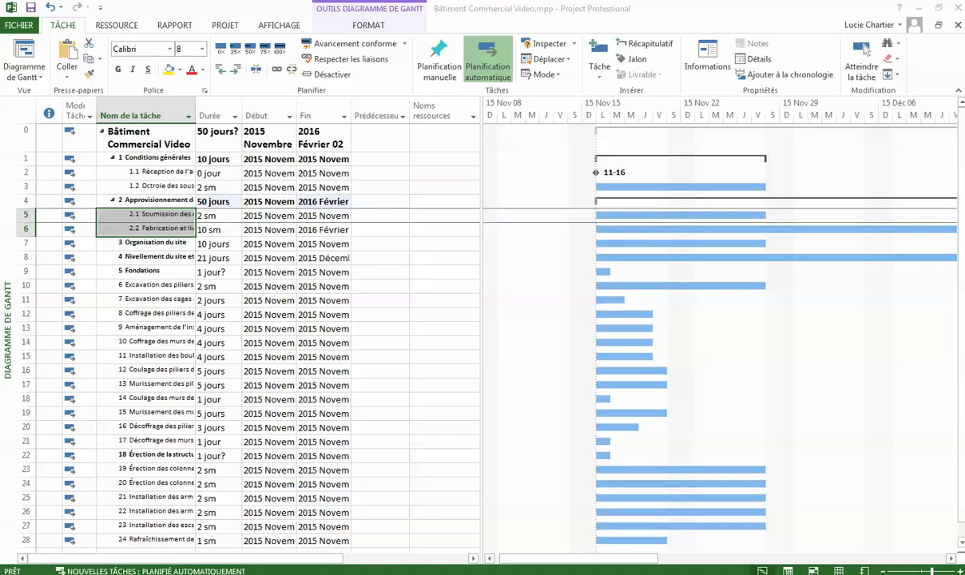
Step: Indent tasks 10–21 under Fondations and tasks 23–28 under the Érection de la structure en acier task, and save the project
left_click_drag(148, 284, 177, 435)
left_click(225, 70)
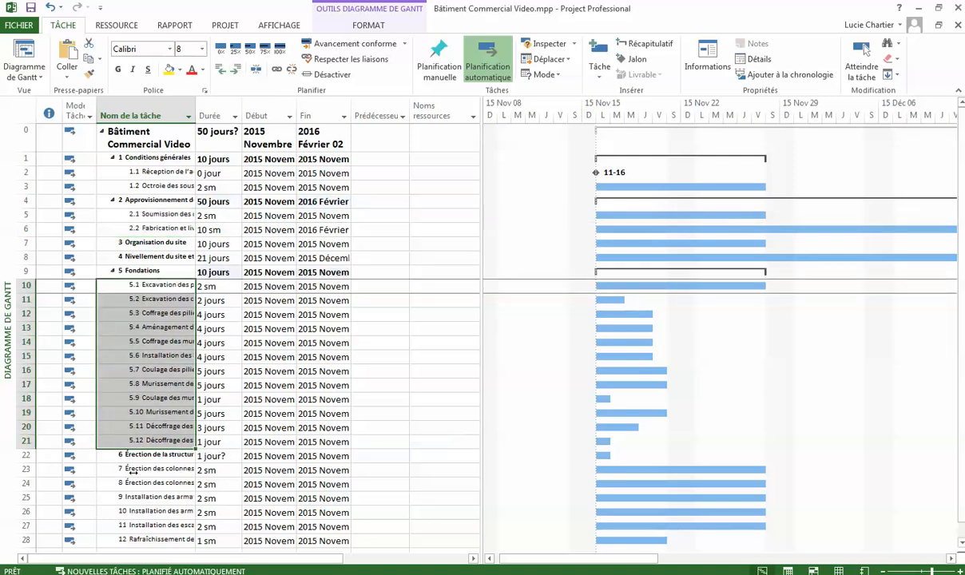
left_click_drag(149, 469, 149, 542)
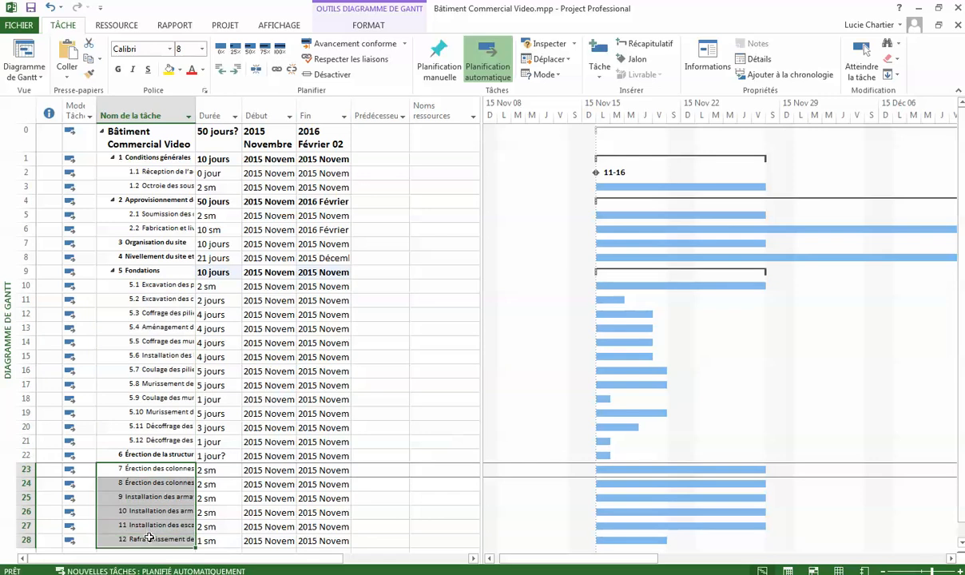
left_click(225, 71)
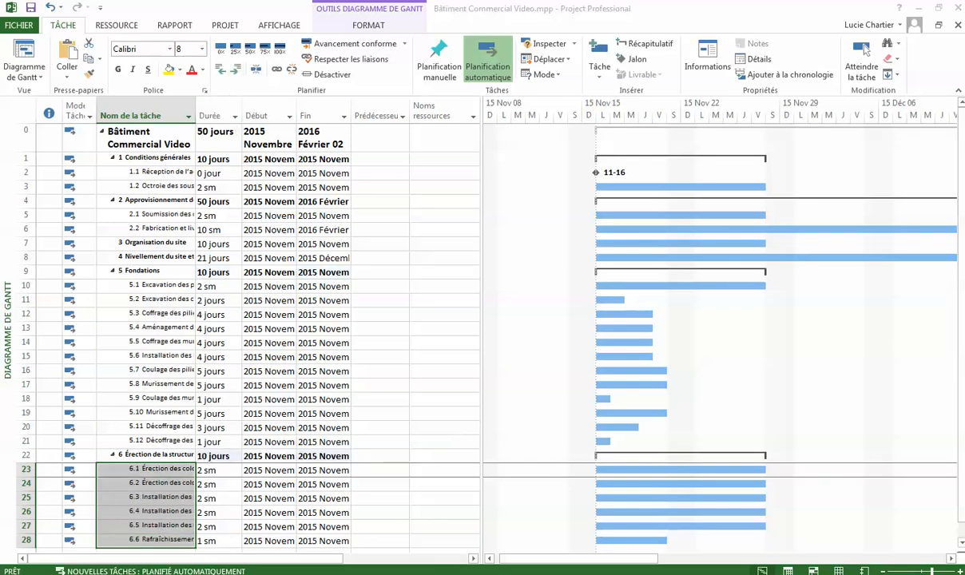
left_click(33, 8)
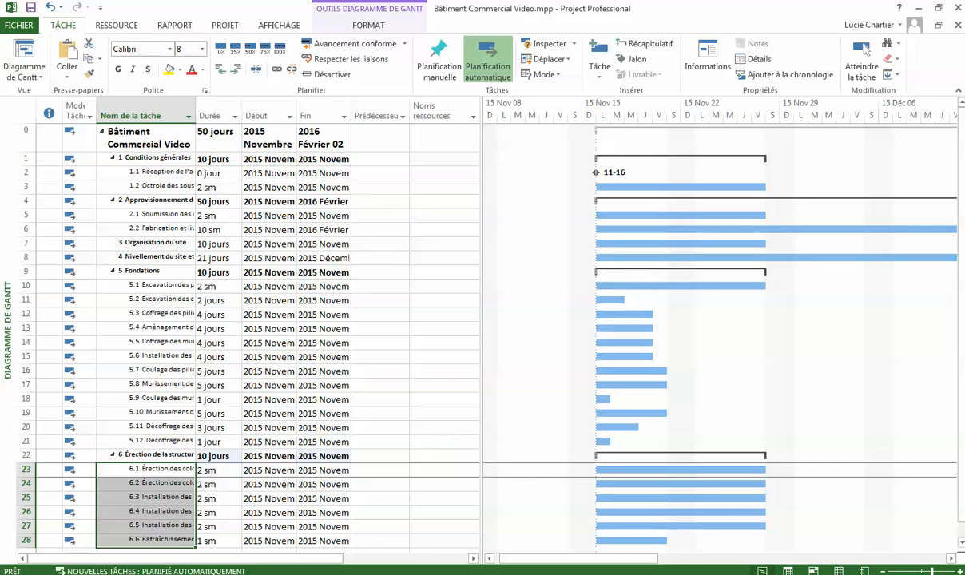
Step: Copy the predecessors in C4:C30 of Taches.xlsx in Excel and paste them into Project's predecessor column for tasks 2 to 28
key("alt+Tab")
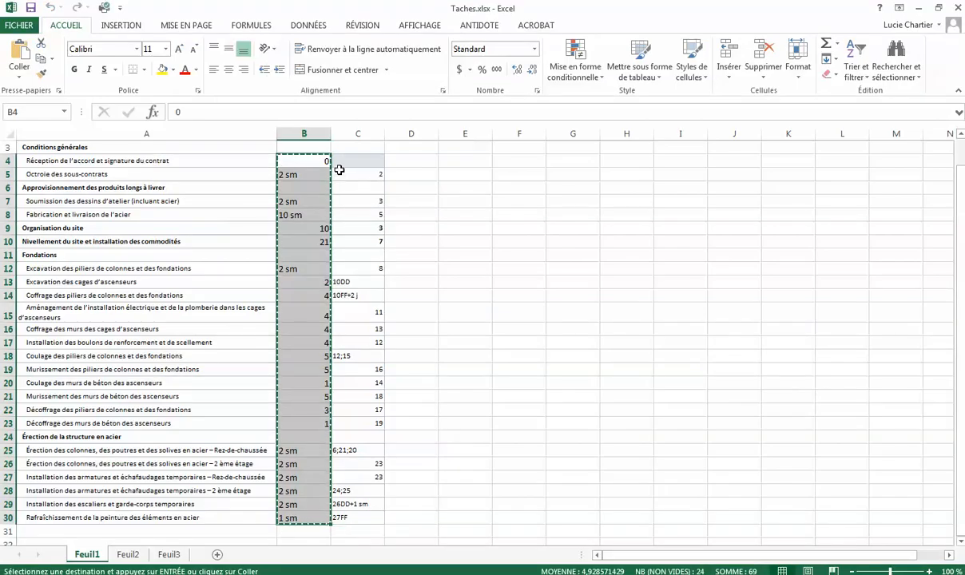
left_click(353, 161)
mouse_move(353, 161)
left_mouse_down()
mouse_move(366, 402)
mouse_move(359, 519)
left_mouse_up()
key("ctrl+c")
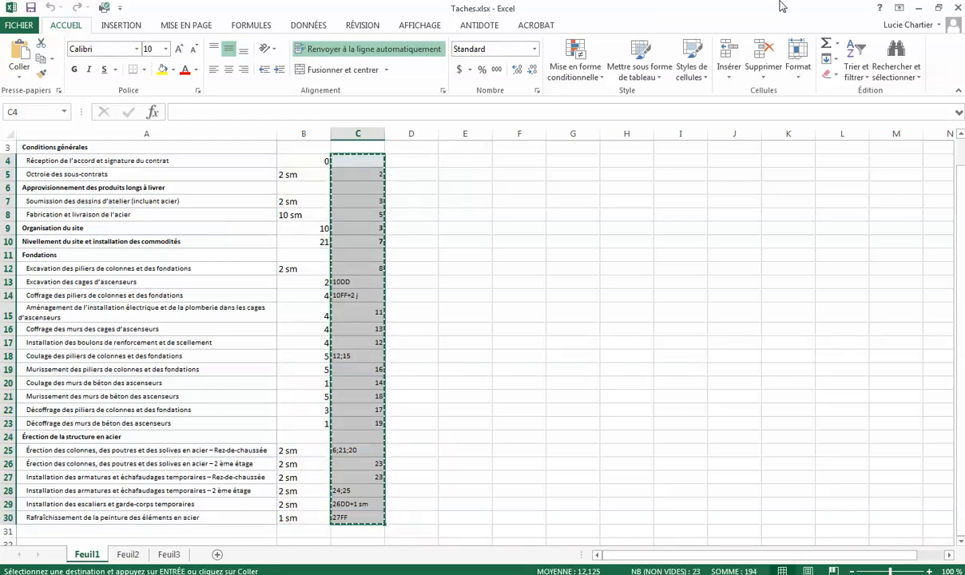
left_click(918, 10)
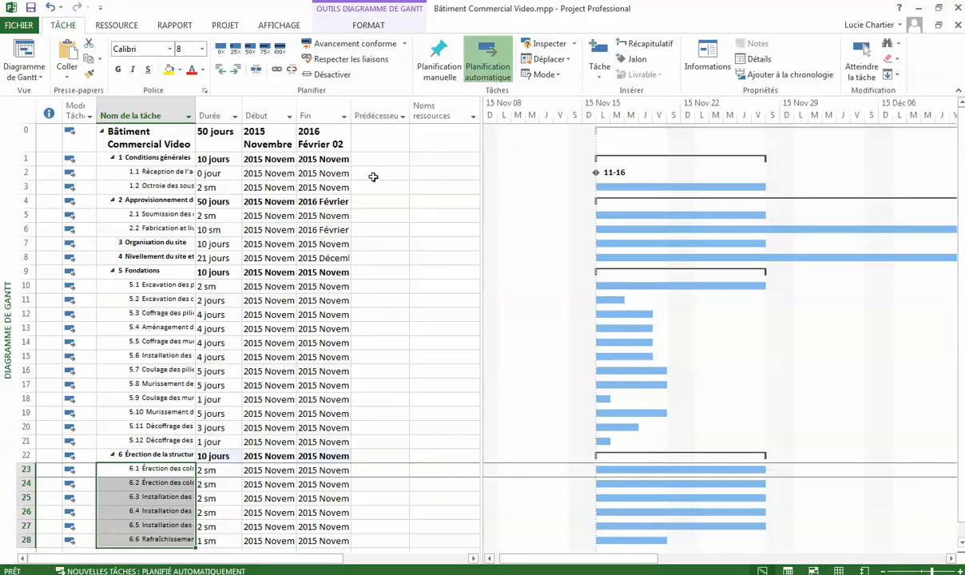
left_click_drag(373, 175, 373, 545)
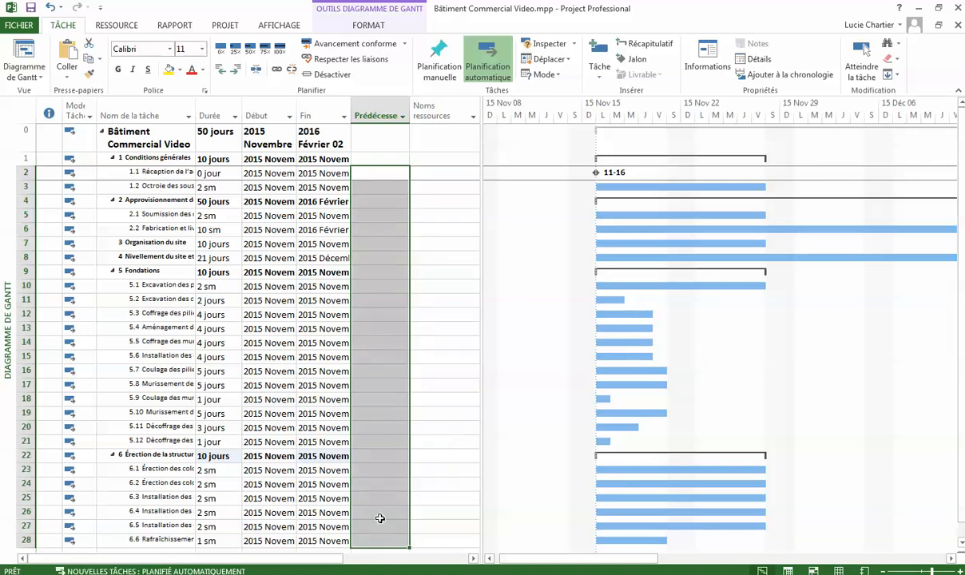
key("ctrl+v")
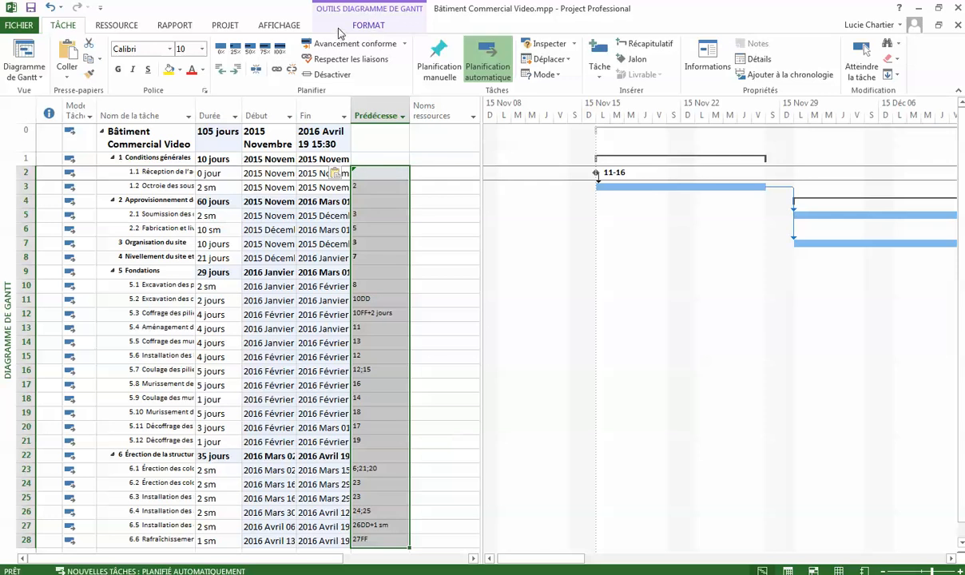
Step: Highlight the critical tasks (Tâches critiques) in the Gantt chart
left_click(271, 26)
left_click(328, 26)
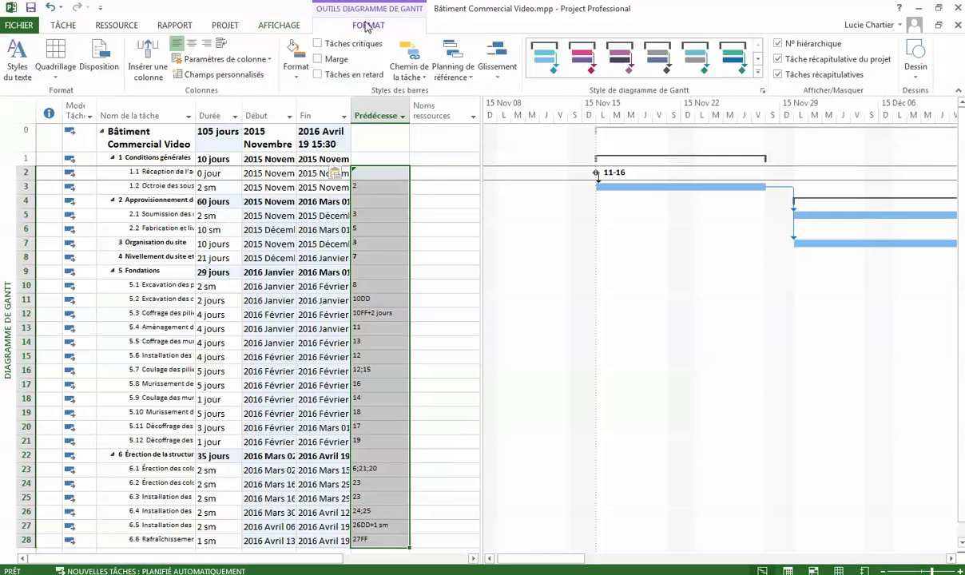
left_click(318, 44)
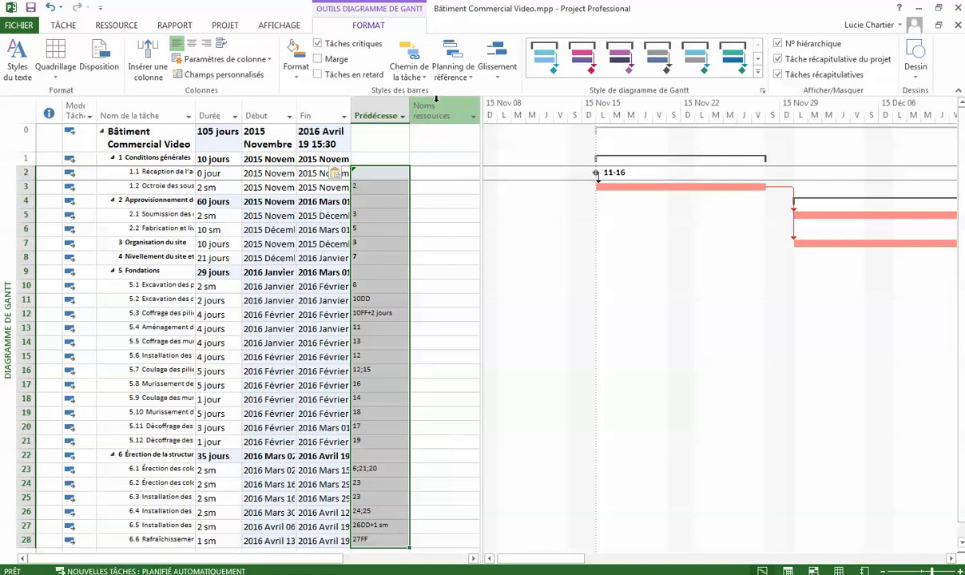
Step: Insert a Marge totale column before the Noms ressources column in the task table
left_click(443, 112)
key("Insert")
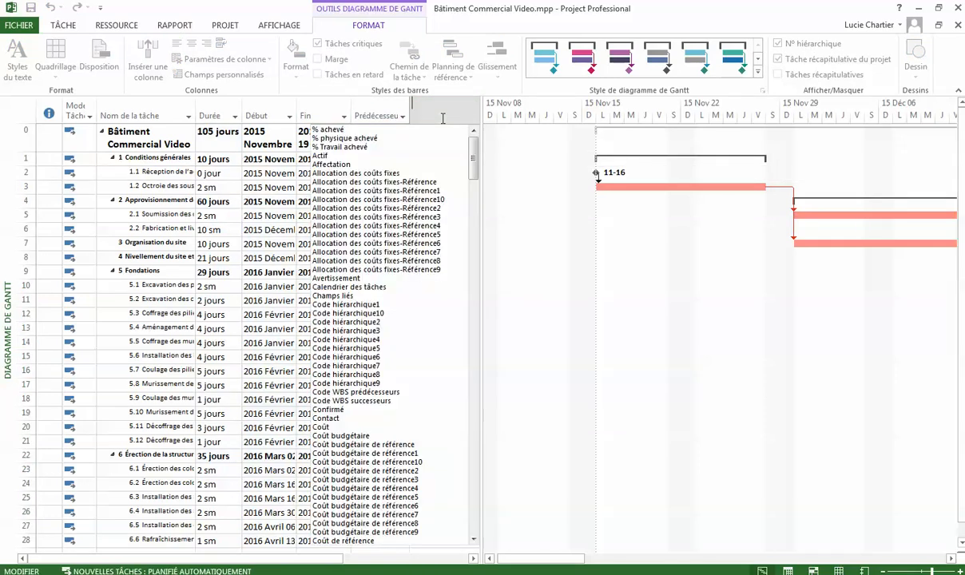
type("mar")
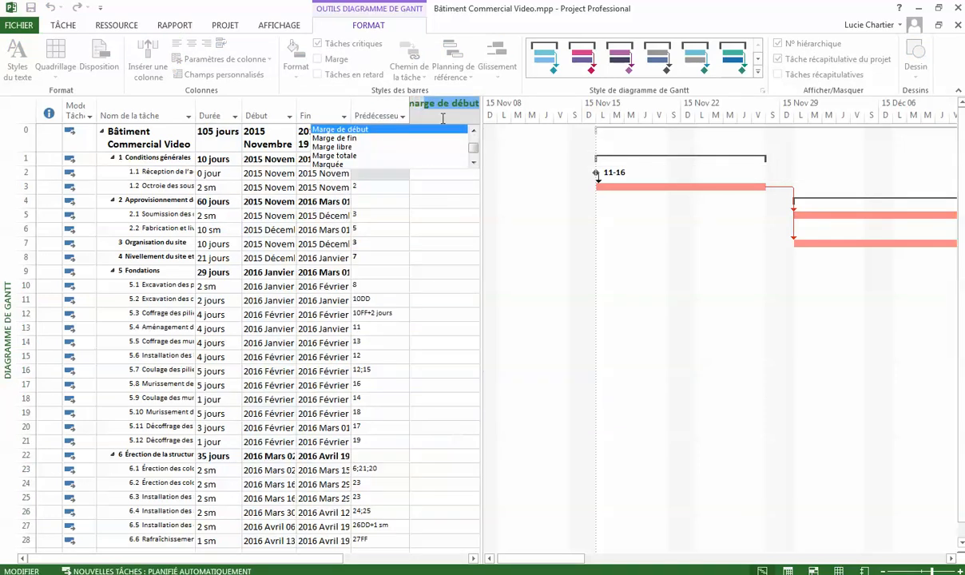
left_click(343, 155)
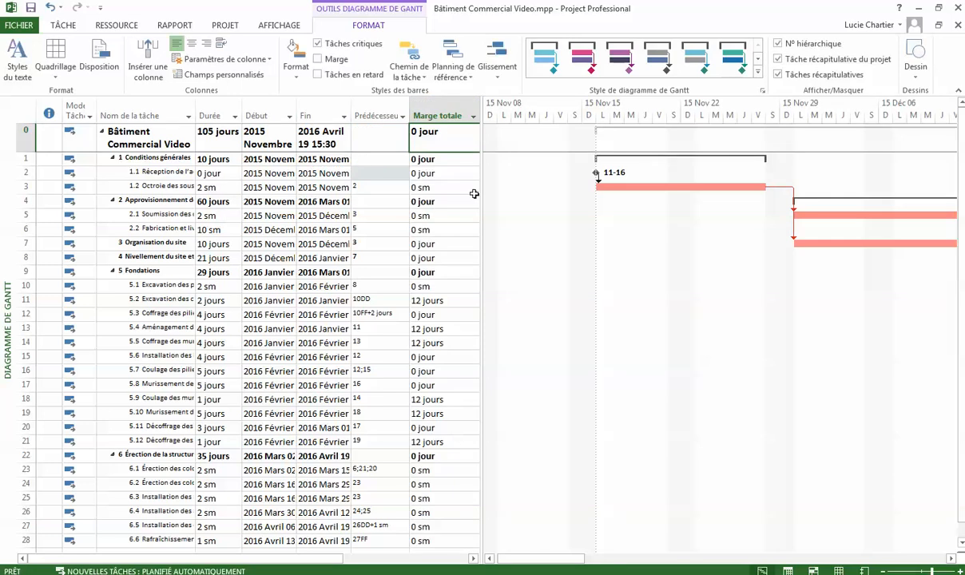
Step: Zoom the Gantt timescale to the whole project (Ensemble du projet)
right_click(619, 117)
left_click(651, 136)
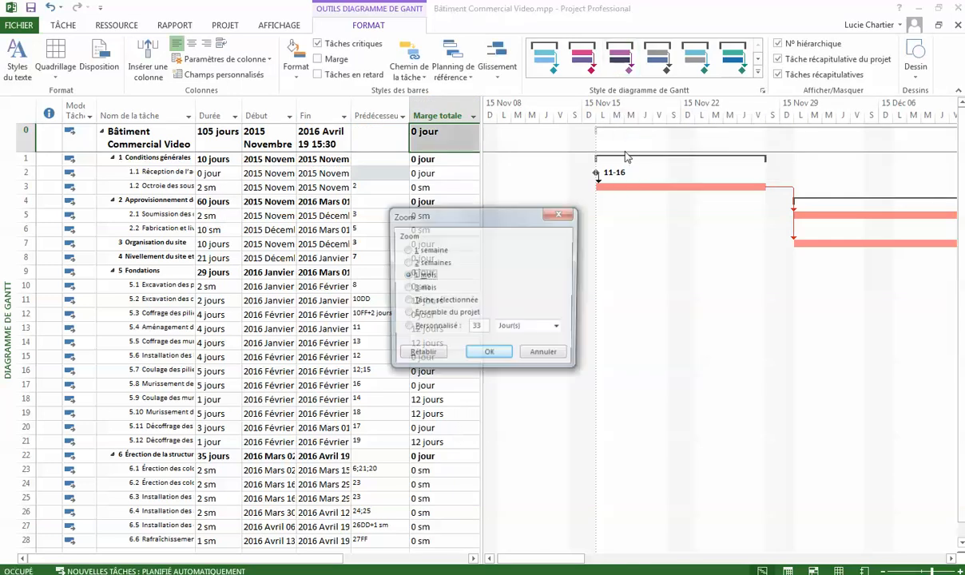
left_click(447, 314)
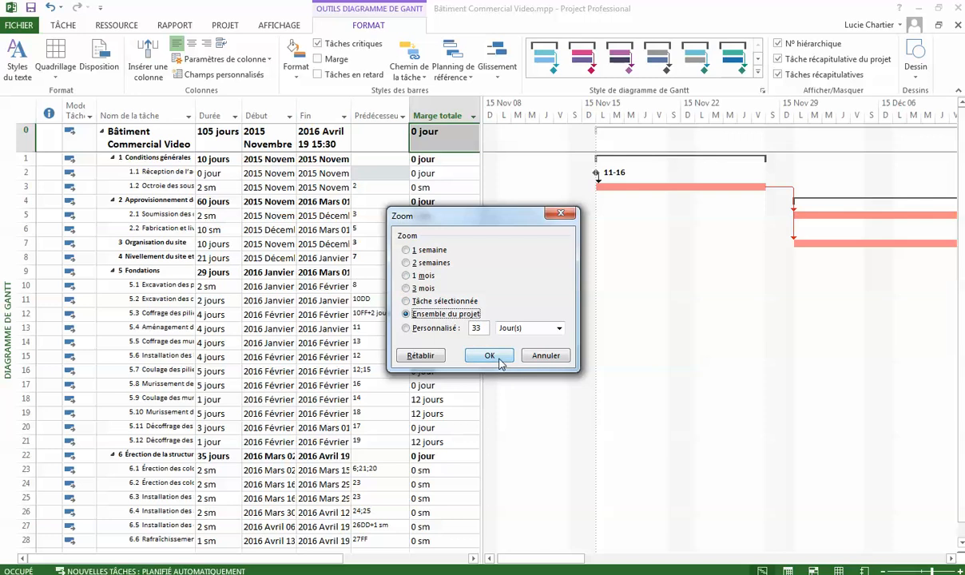
left_click(495, 356)
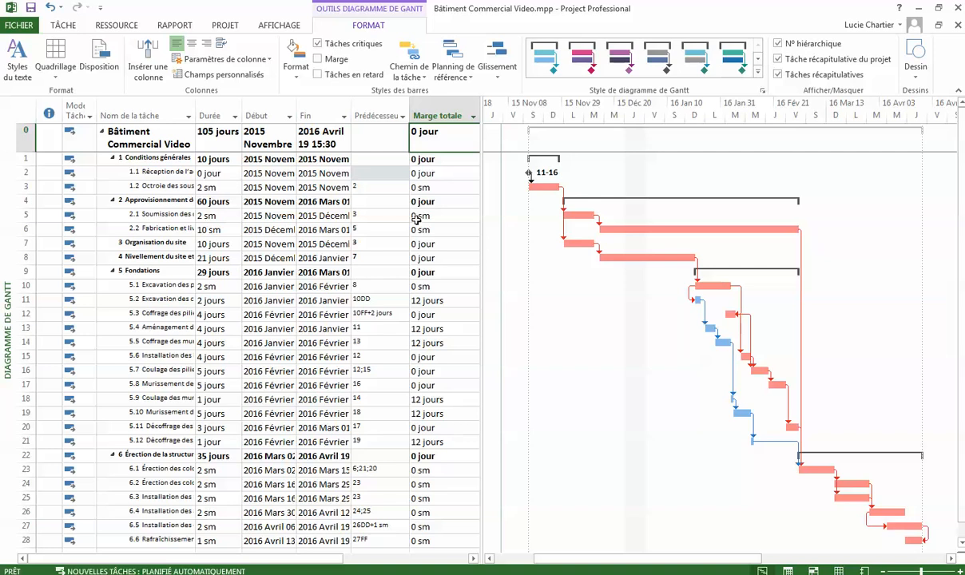
Step: Set the deadline (Échéance) of task 6, Fabrication et livraison de l'acier, to 2016 Mars 01
left_click(444, 332)
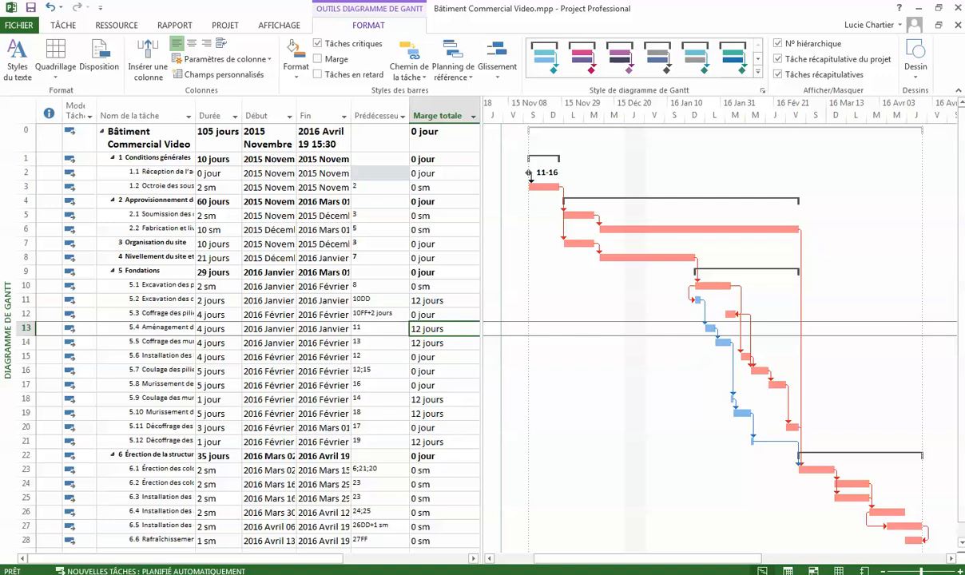
double_click(168, 230)
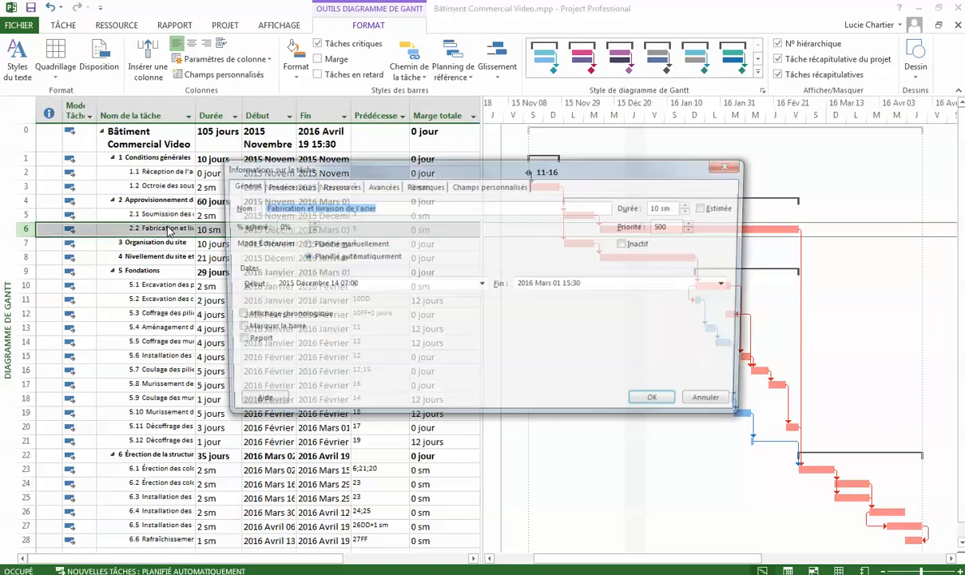
left_click(376, 185)
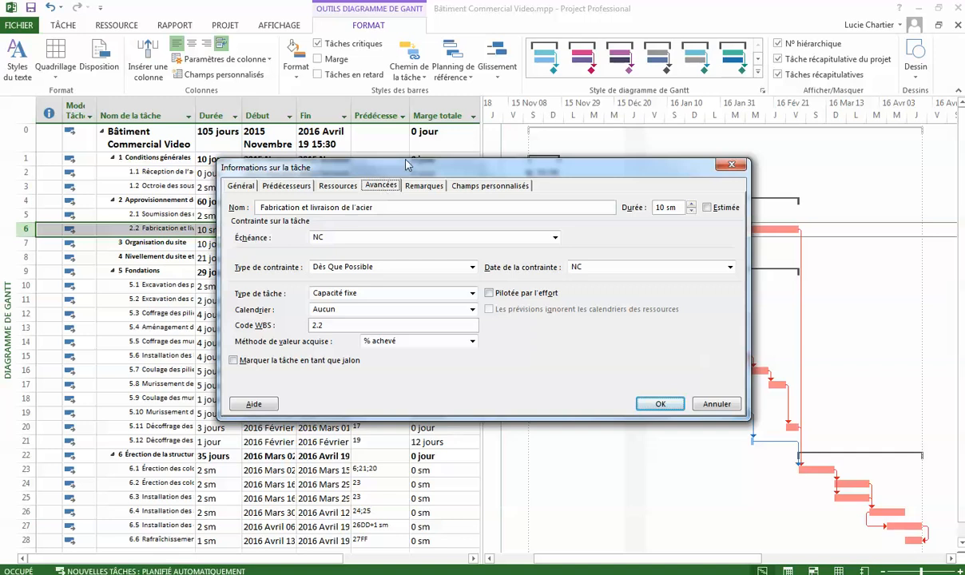
left_click_drag(406, 164, 382, 238)
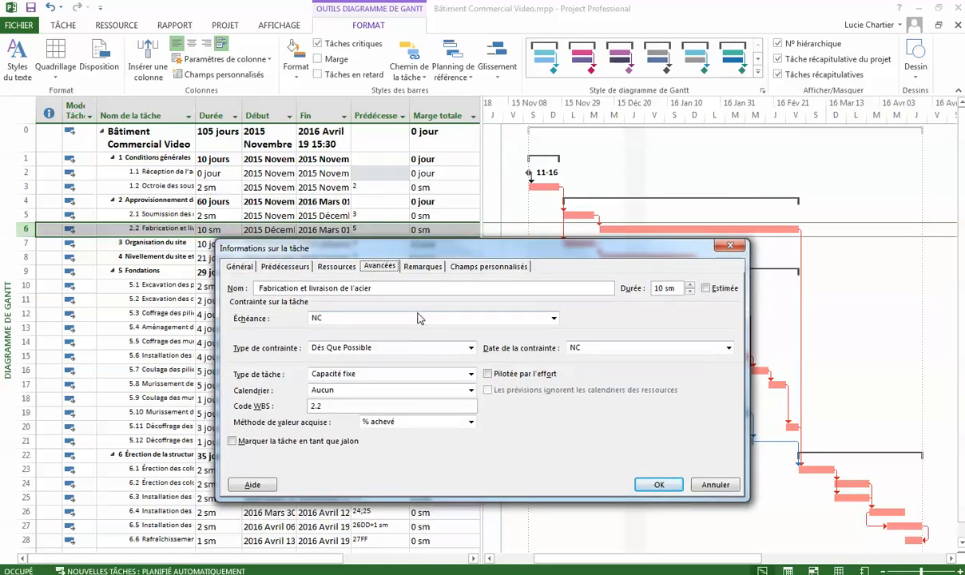
left_click(518, 317)
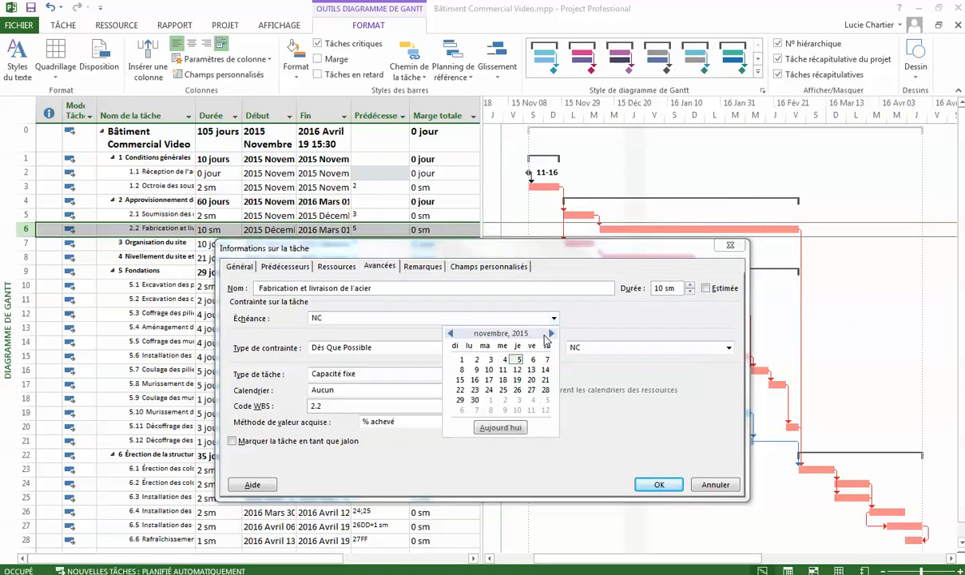
left_click(550, 333)
left_click(551, 333)
left_click(551, 333)
left_click(551, 333)
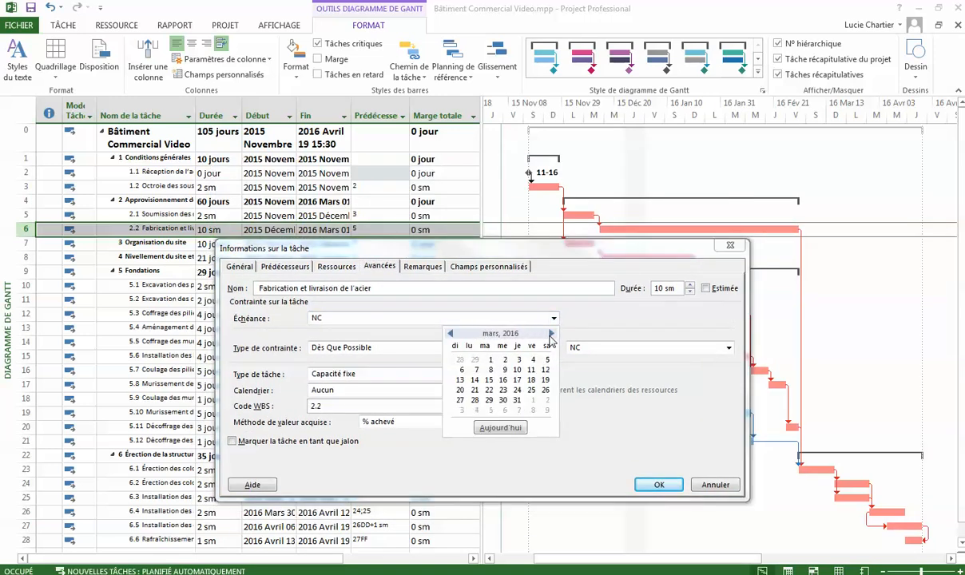
left_click(489, 364)
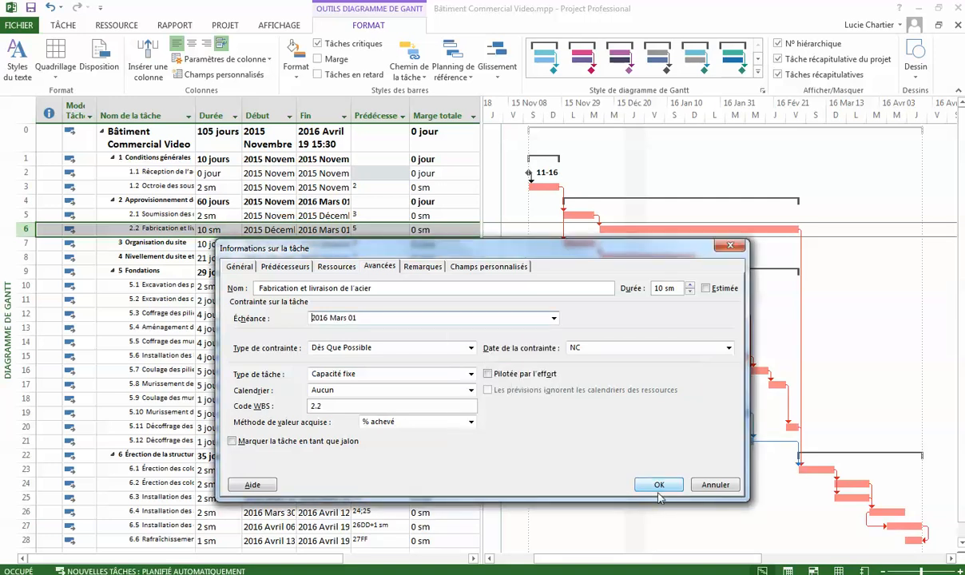
left_click(660, 484)
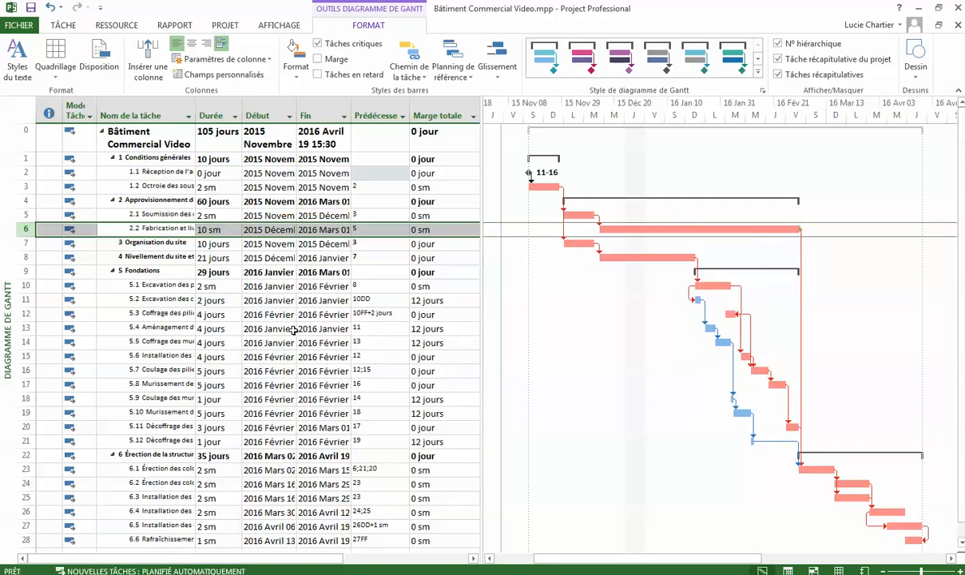
double_click(182, 329)
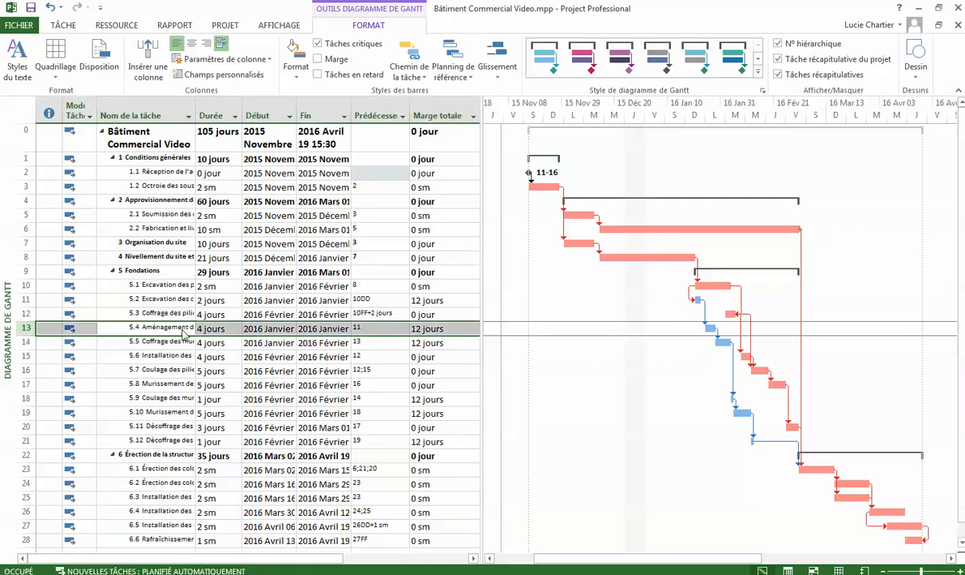
left_click_drag(516, 174, 783, 193)
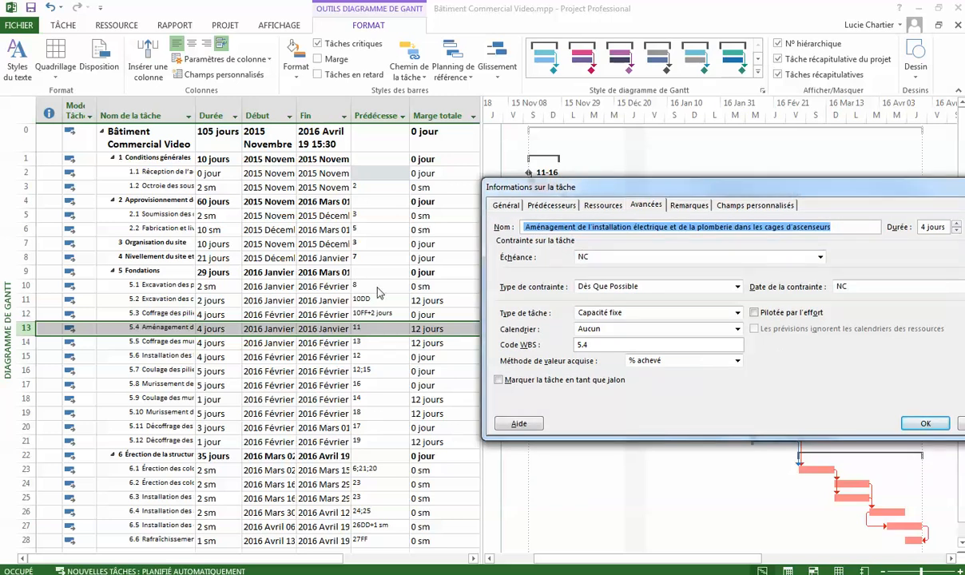
left_click(538, 207)
left_click(605, 206)
left_click(642, 207)
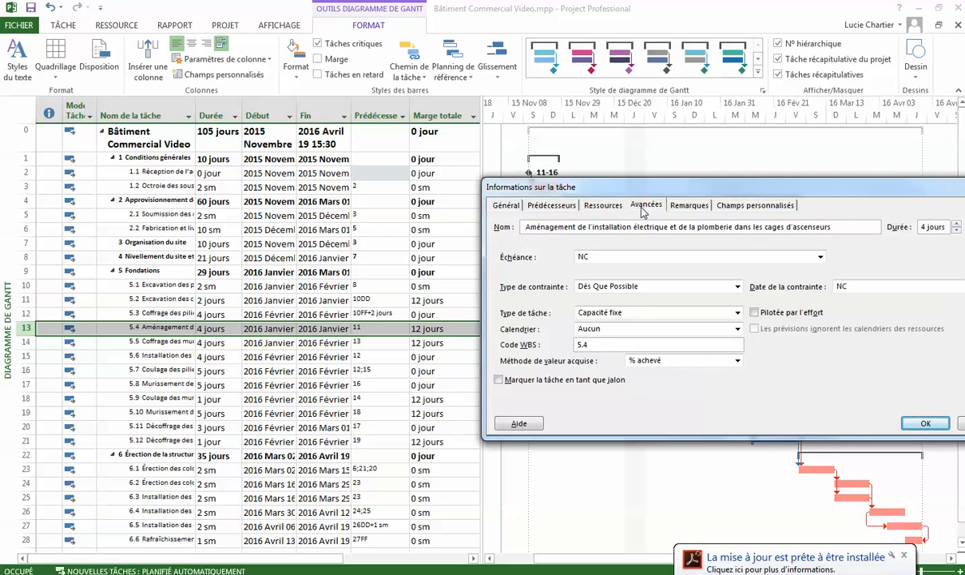
left_click_drag(806, 192, 564, 212)
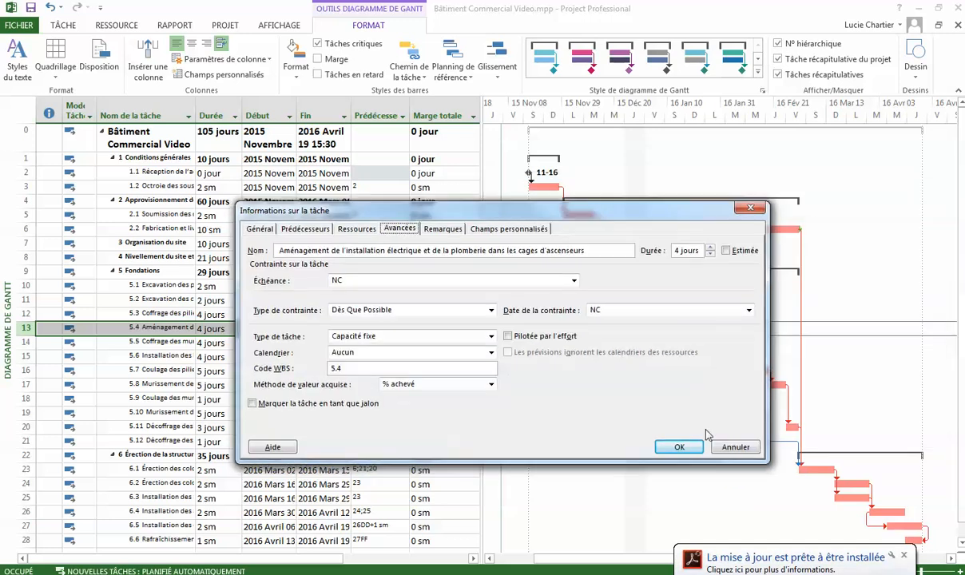
left_click(730, 445)
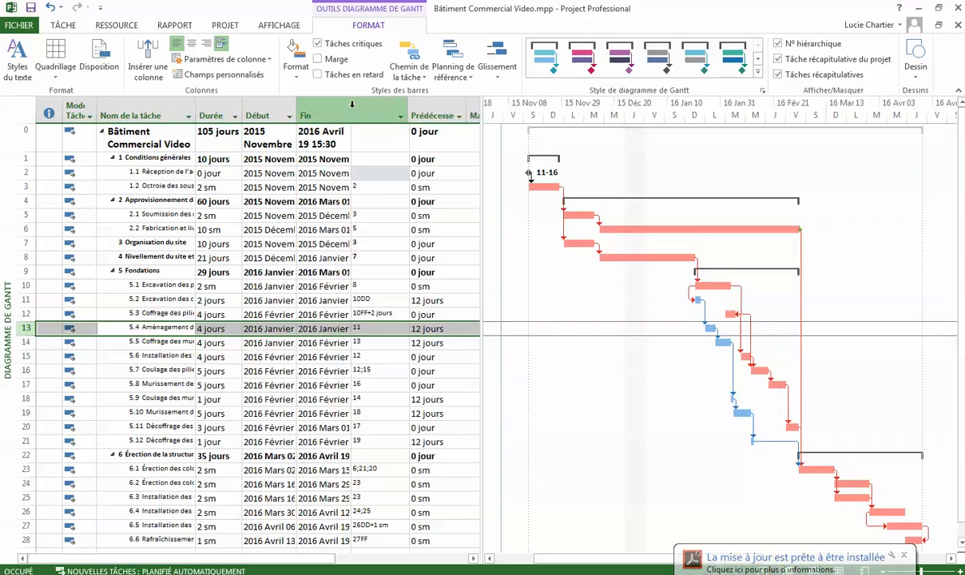
Step: Widen the Fin column of the task table to fit its full dates
double_click(352, 107)
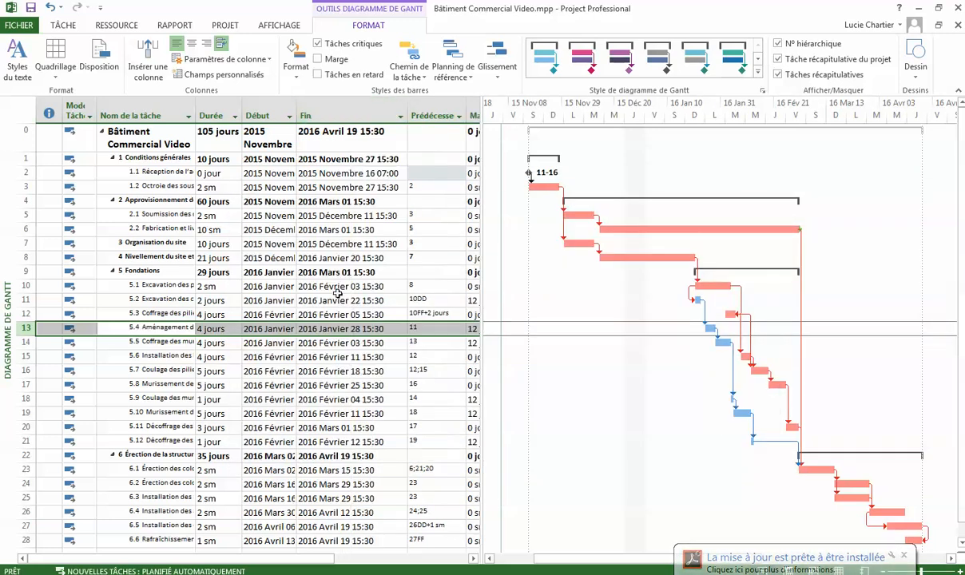
Step: Try a deadline (Échéance) of 2016 Janvier 28 on task 13, the electrical and plumbing installation in the elevator shafts, and undo it
double_click(166, 328)
left_click(381, 189)
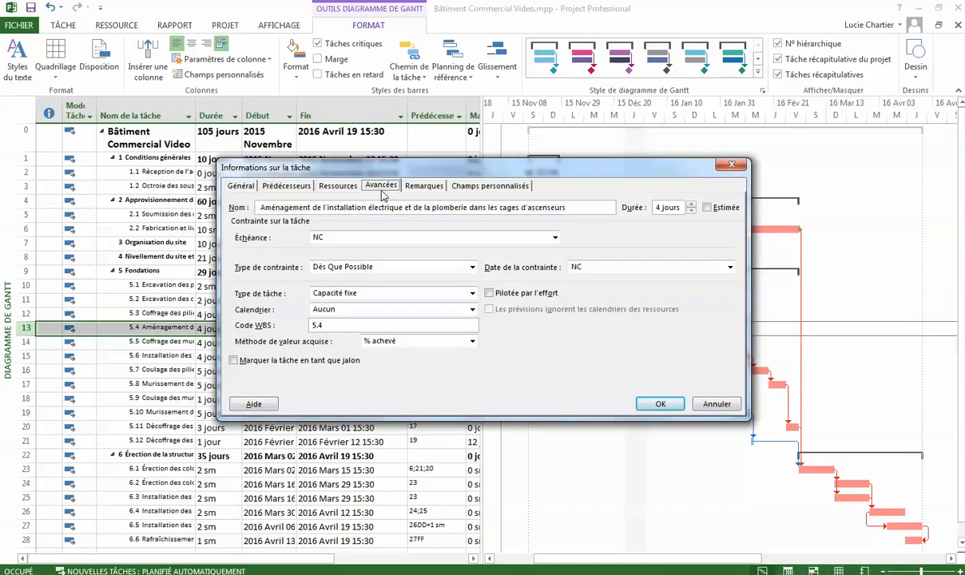
left_click(555, 238)
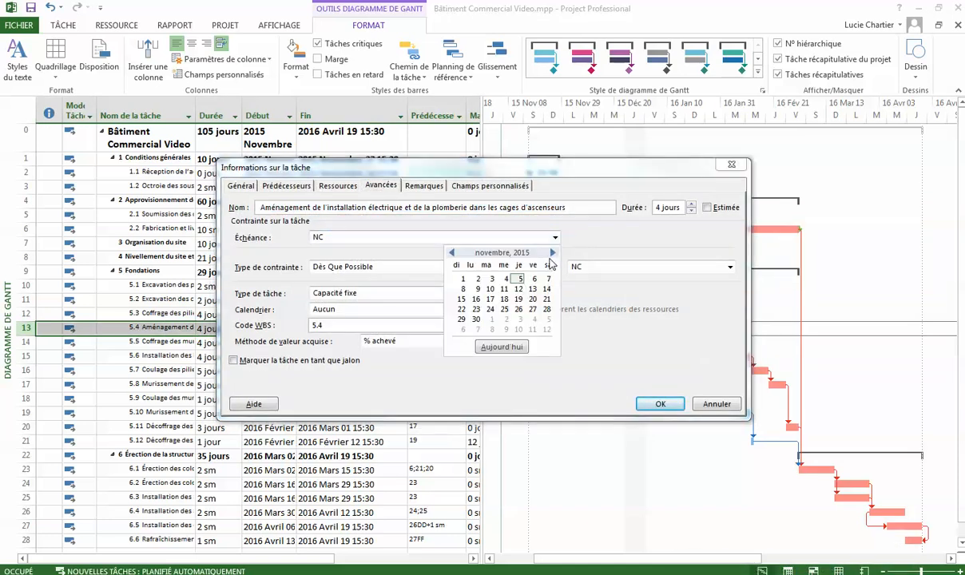
left_click(552, 252)
left_click(553, 252)
left_click(553, 253)
left_click(553, 253)
left_click(452, 252)
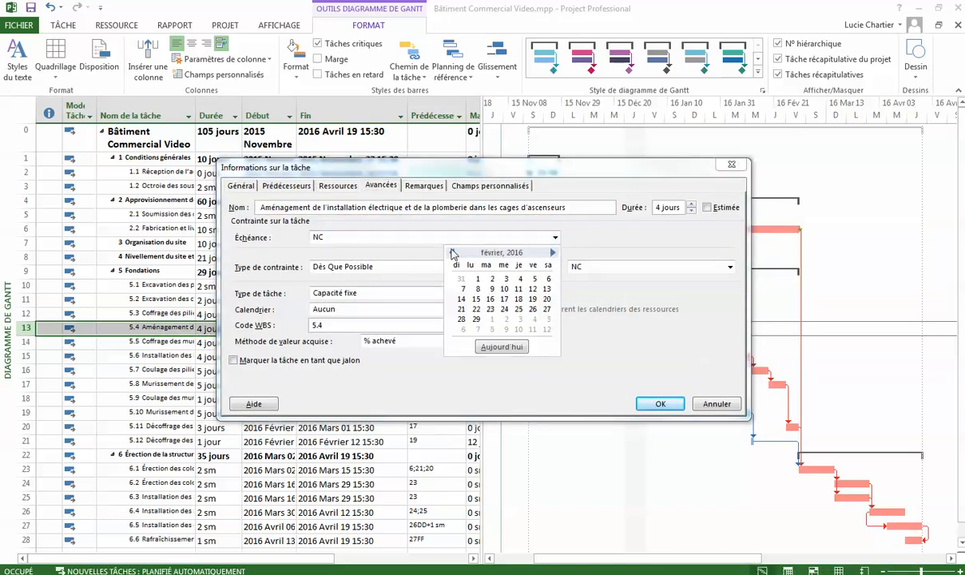
left_click(452, 252)
left_click(518, 319)
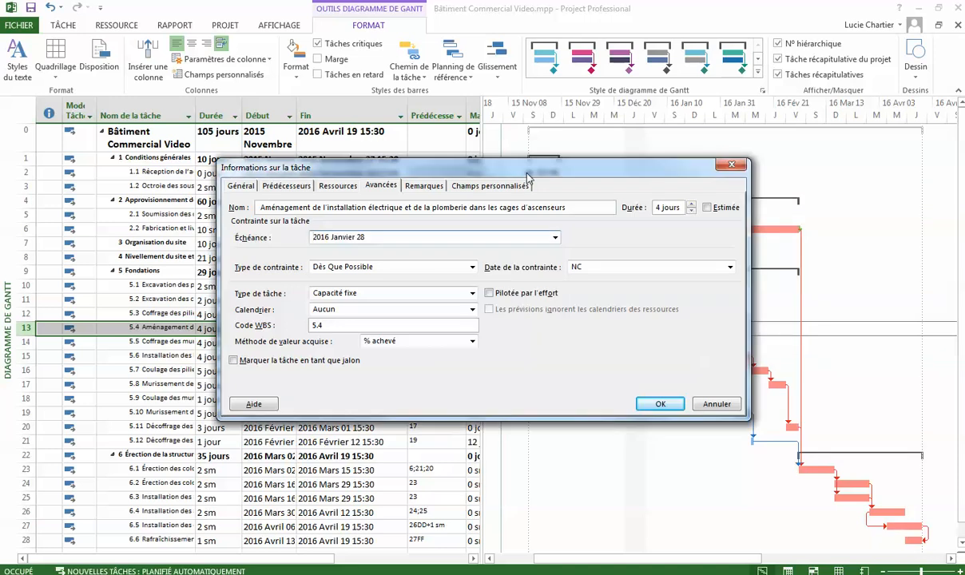
left_click_drag(527, 173, 482, 355)
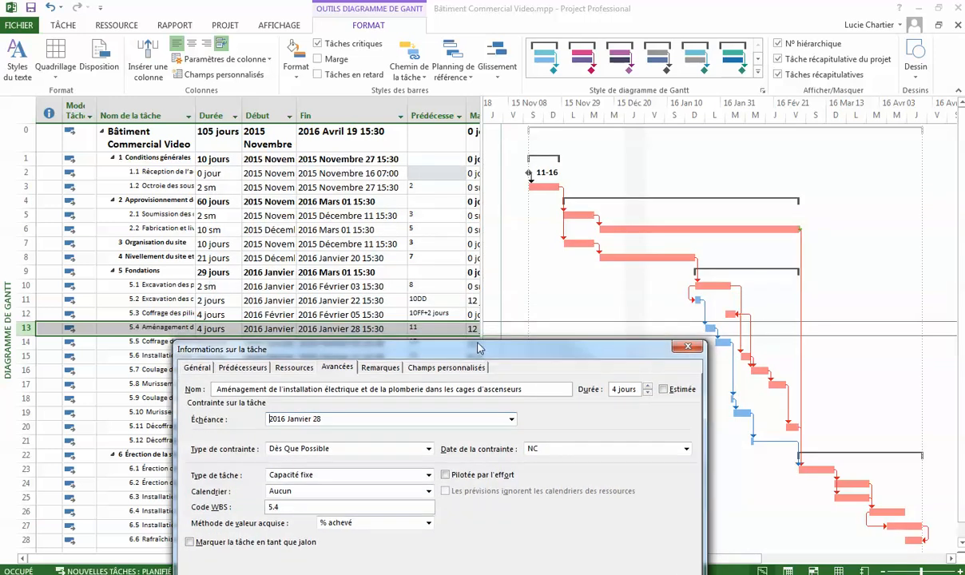
left_click_drag(541, 352, 527, 255)
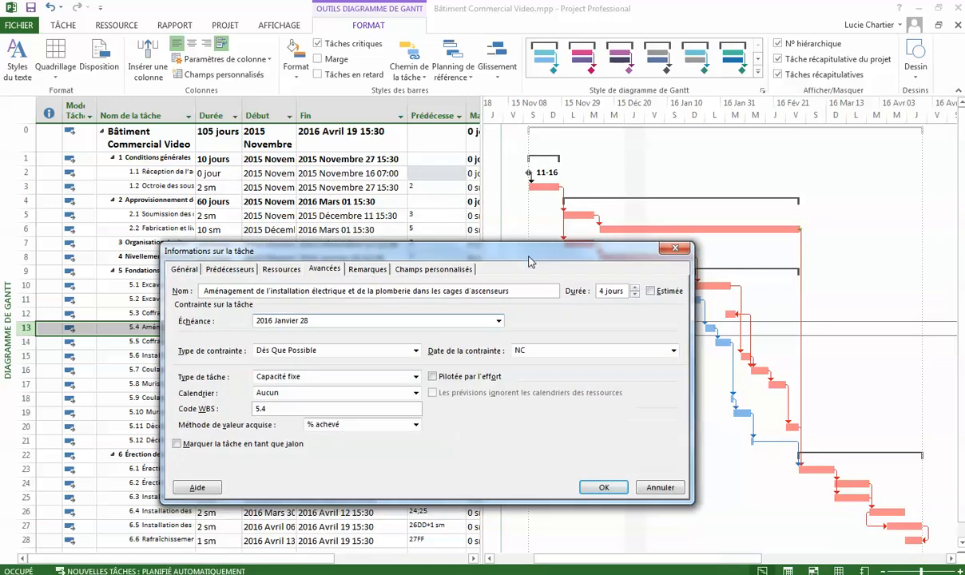
left_click(602, 488)
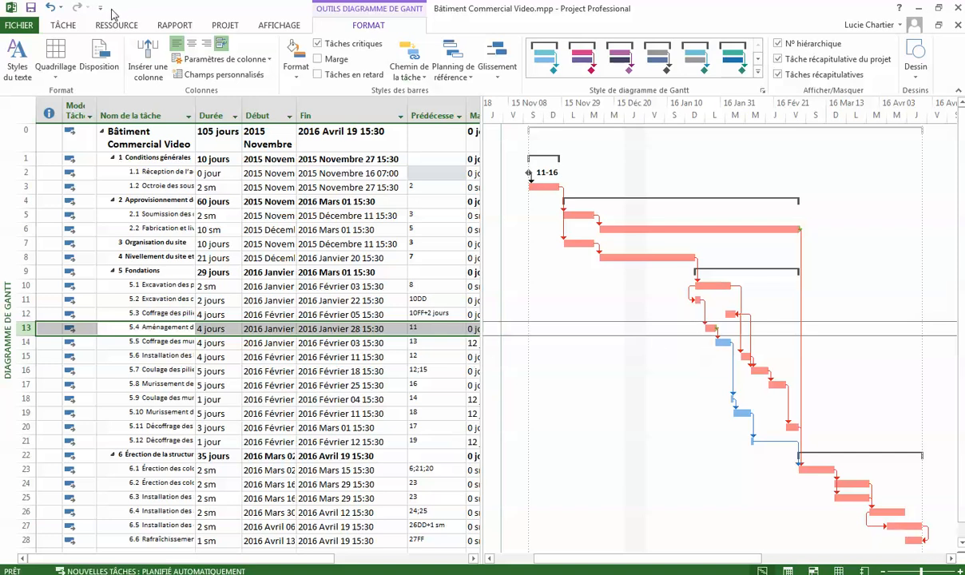
left_click(51, 8)
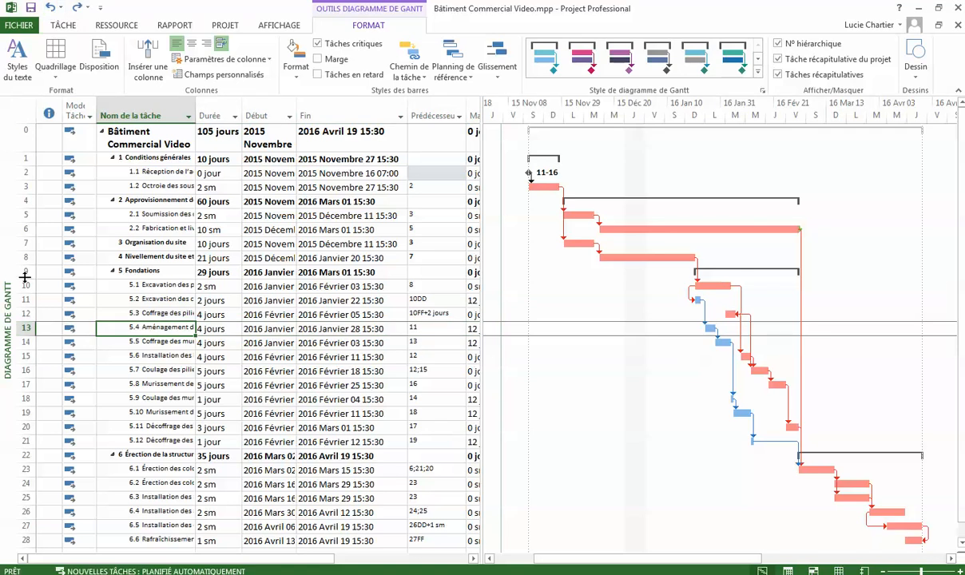
Step: In the bar styles, set the Tâche style's Droite text to Nom and its Intérieur text to Durée
left_click(292, 69)
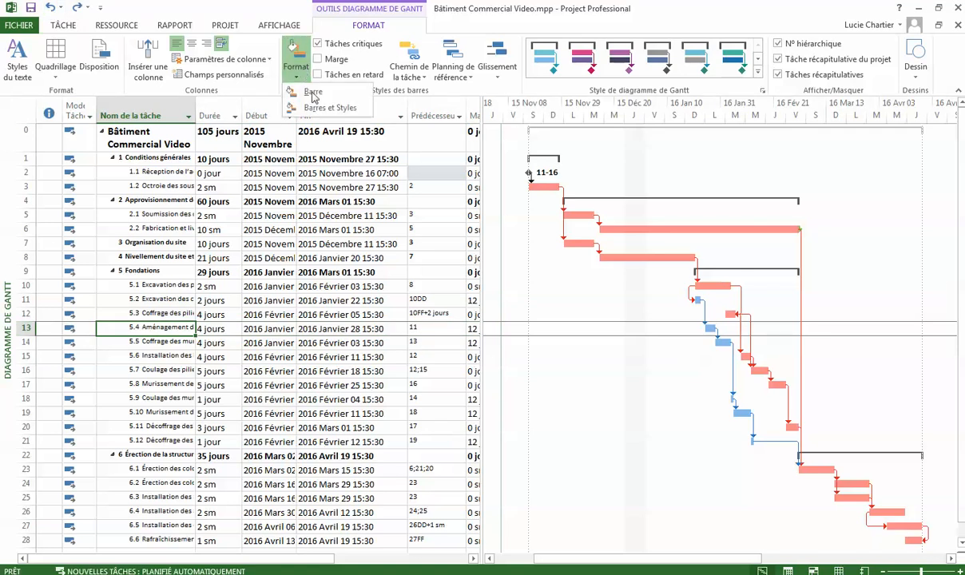
left_click(327, 107)
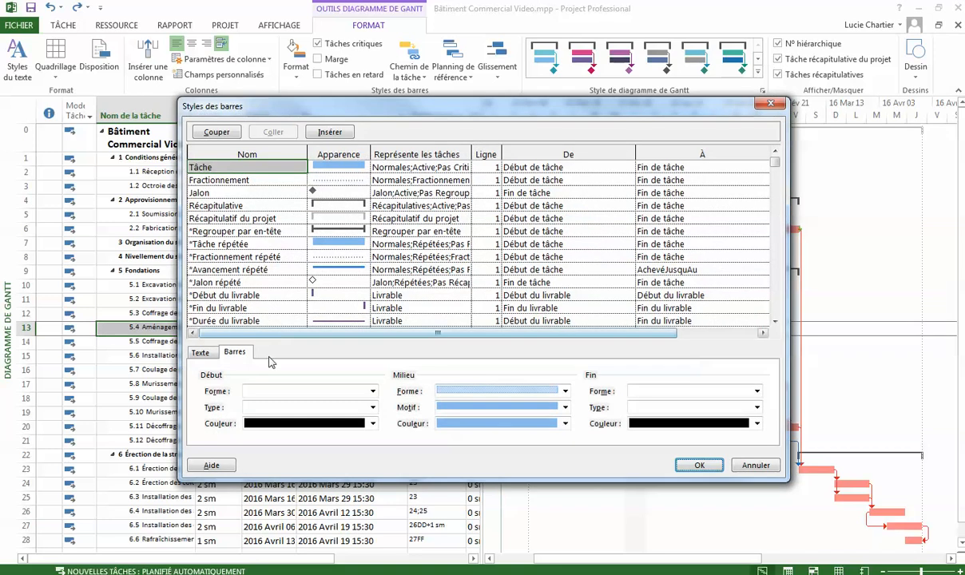
left_click(201, 352)
left_click(278, 396)
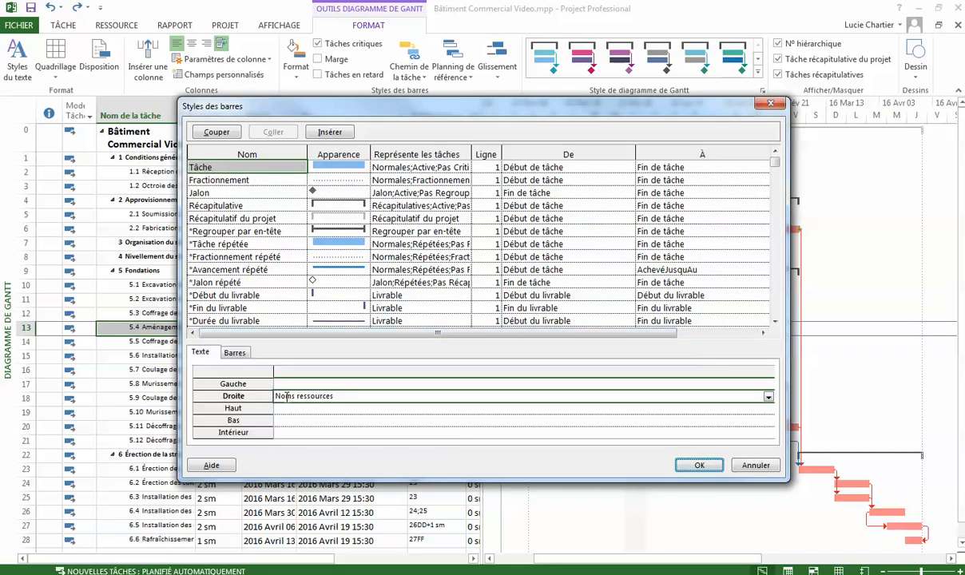
type("N")
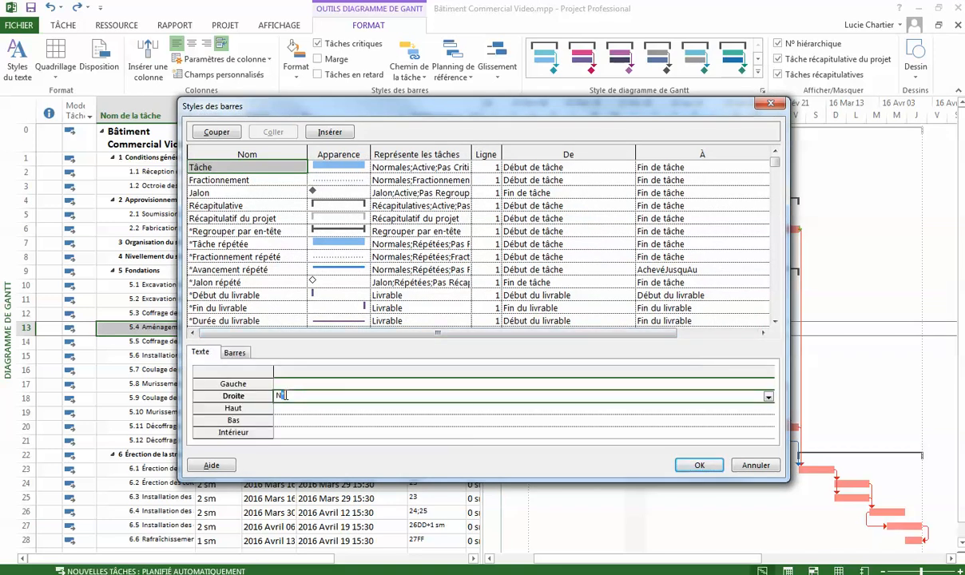
type("om")
left_click(769, 397)
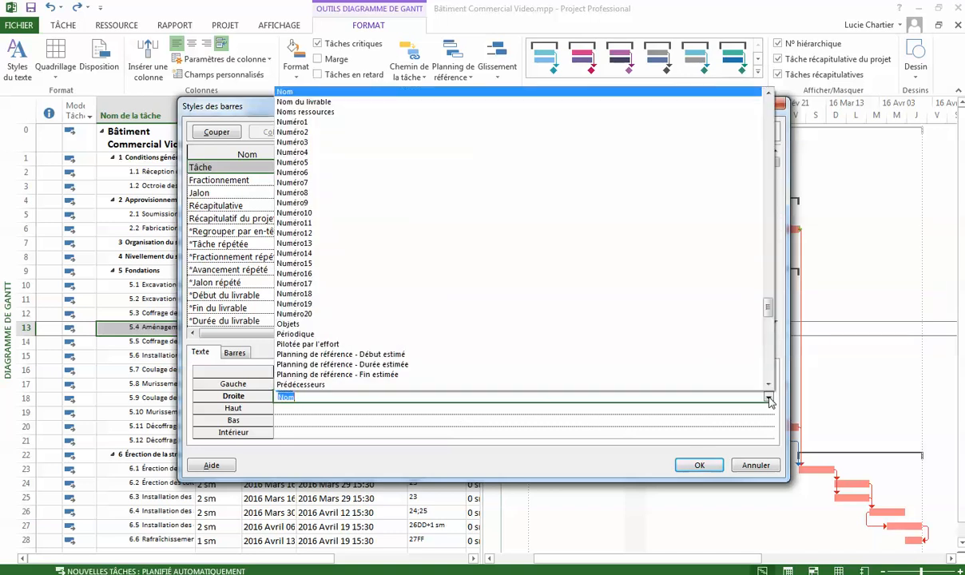
left_click(768, 397)
left_click(465, 408)
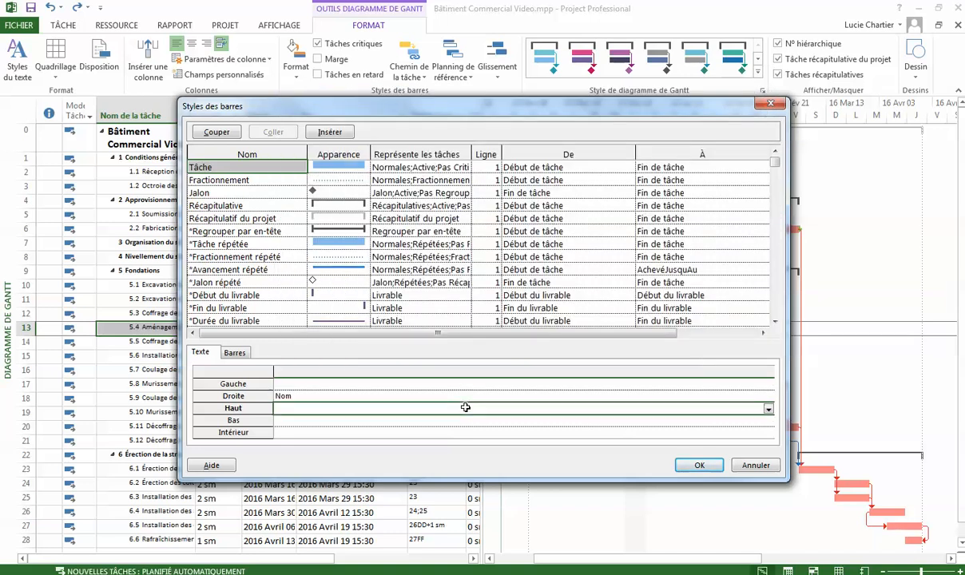
left_click(282, 432)
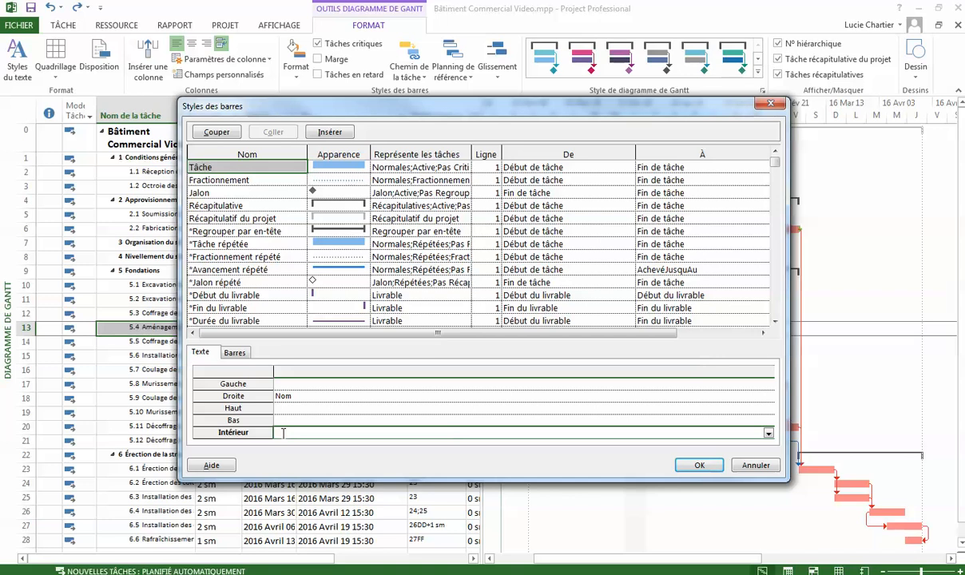
type("Durée")
Step: Set the Jalon style's Droite text to Nom and apply the bar styles to the Gantt chart
left_click(248, 192)
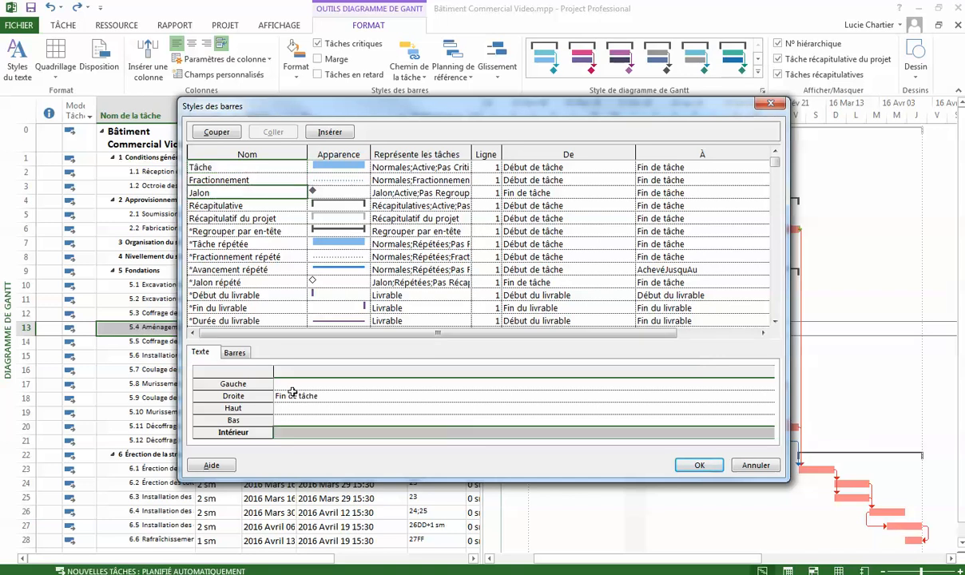
left_click(360, 394)
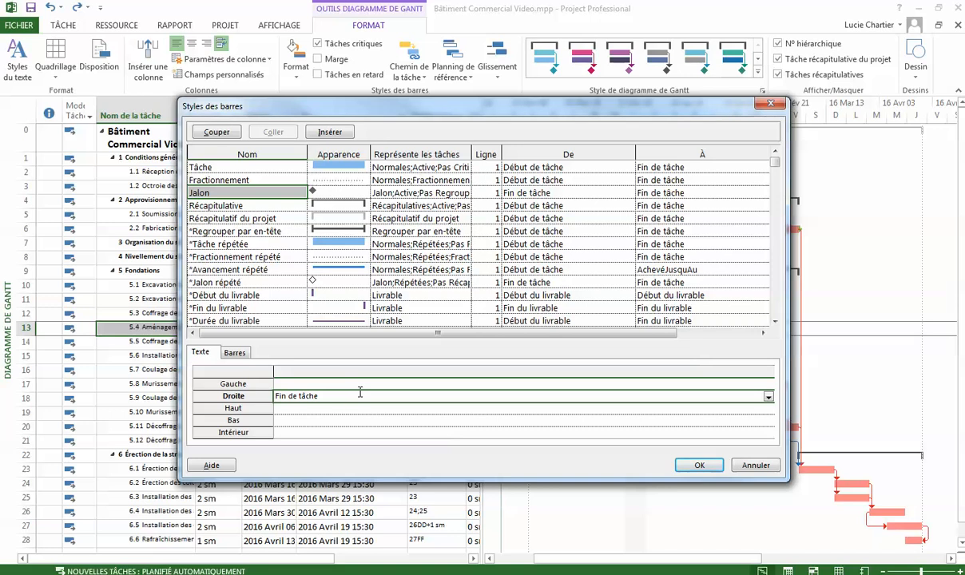
type("T")
type("Nom")
key("Return")
key("Return")
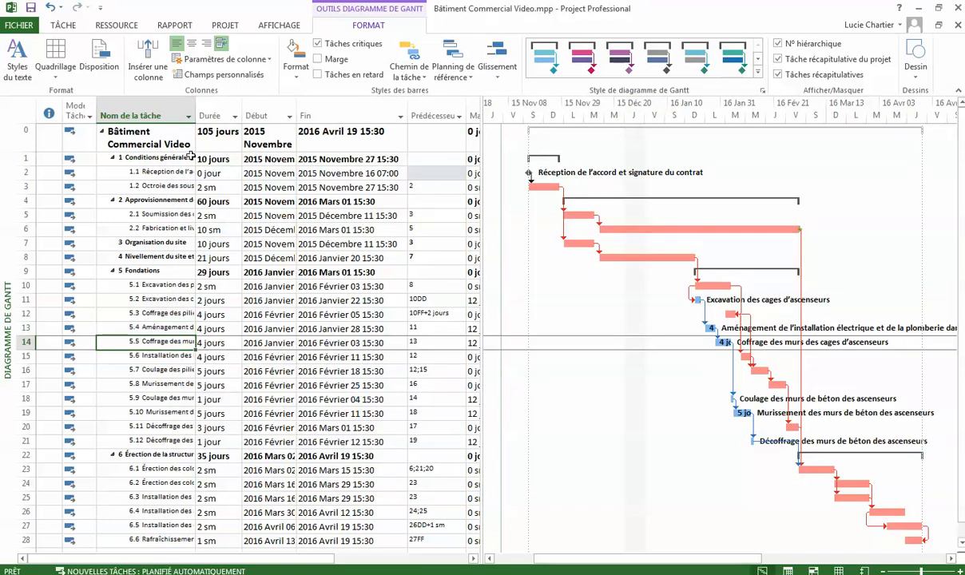
Step: In the bar styles, set the Jalon style's Intérieur text to Durée
left_click(295, 67)
left_click(320, 107)
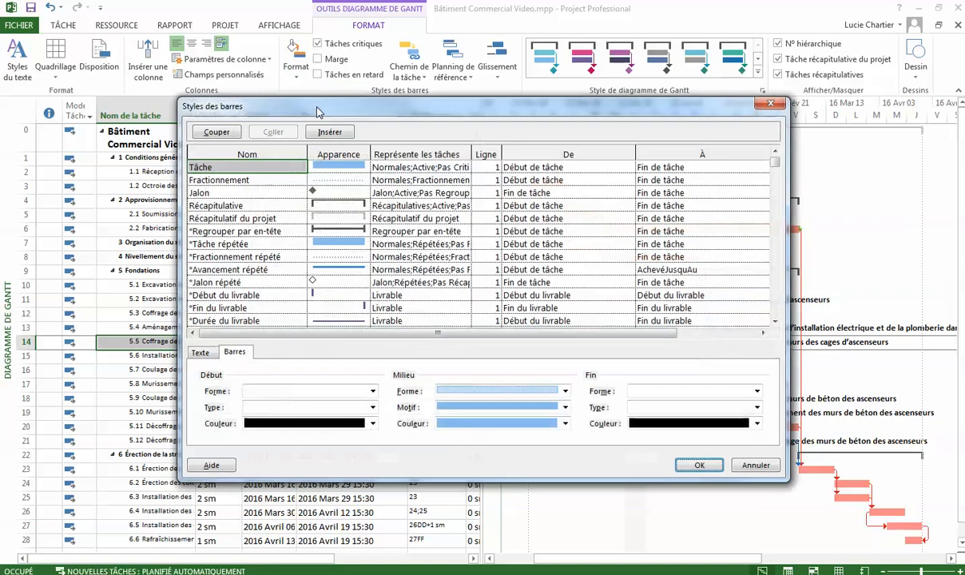
left_click(200, 352)
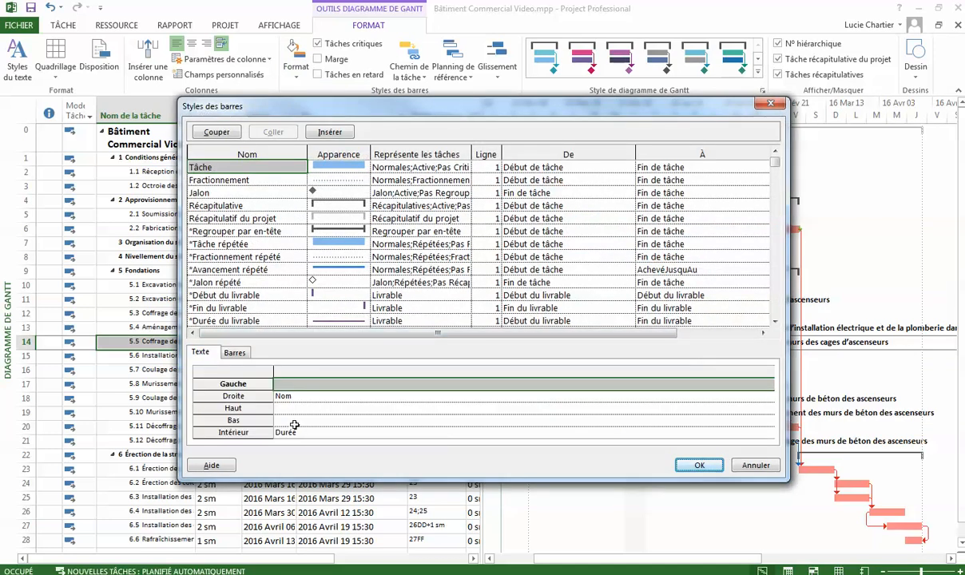
left_click(264, 192)
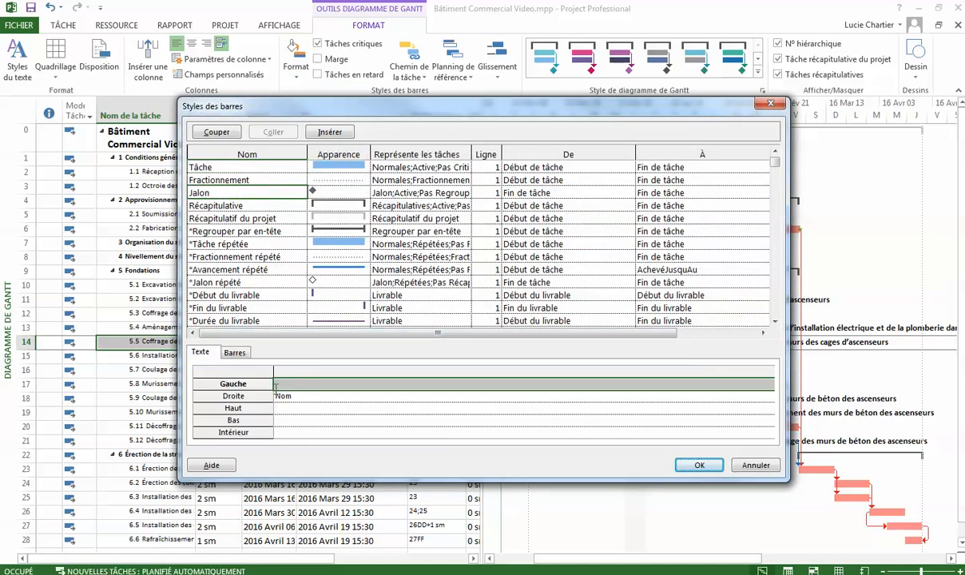
left_click(293, 432)
type("Durée")
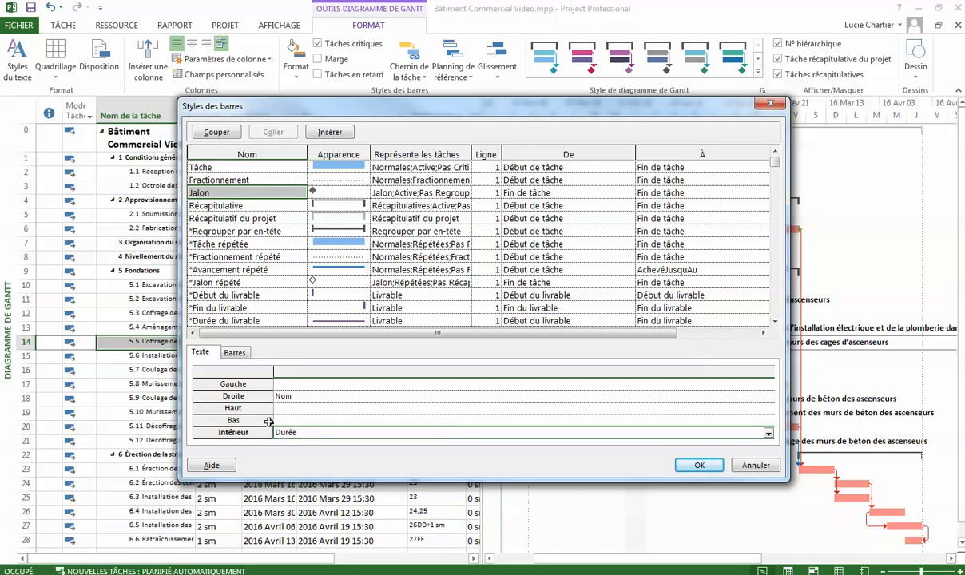
Step: Set the Récapitulative style's Droite text to Nom and its Intérieur text to Durée
left_click(240, 205)
left_click(293, 397)
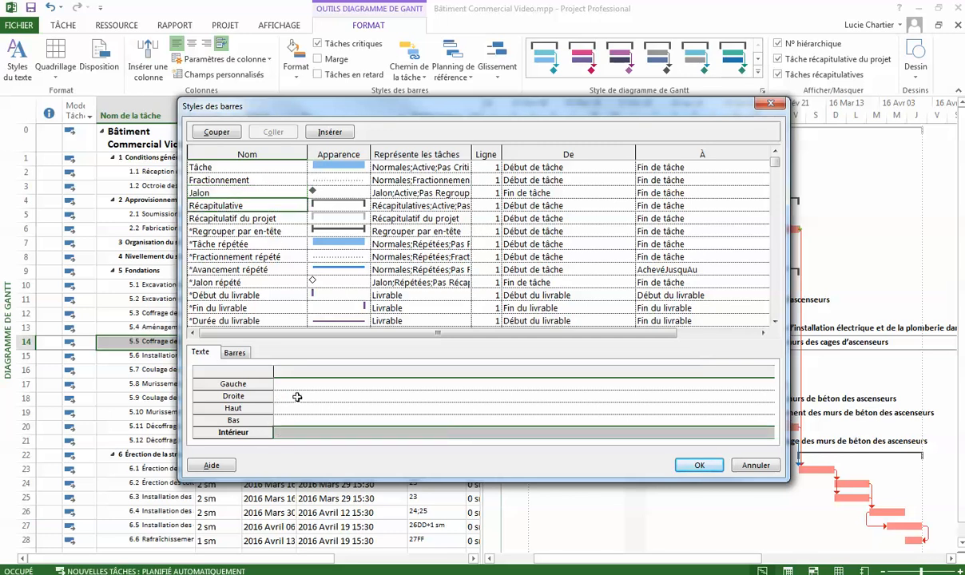
type("N")
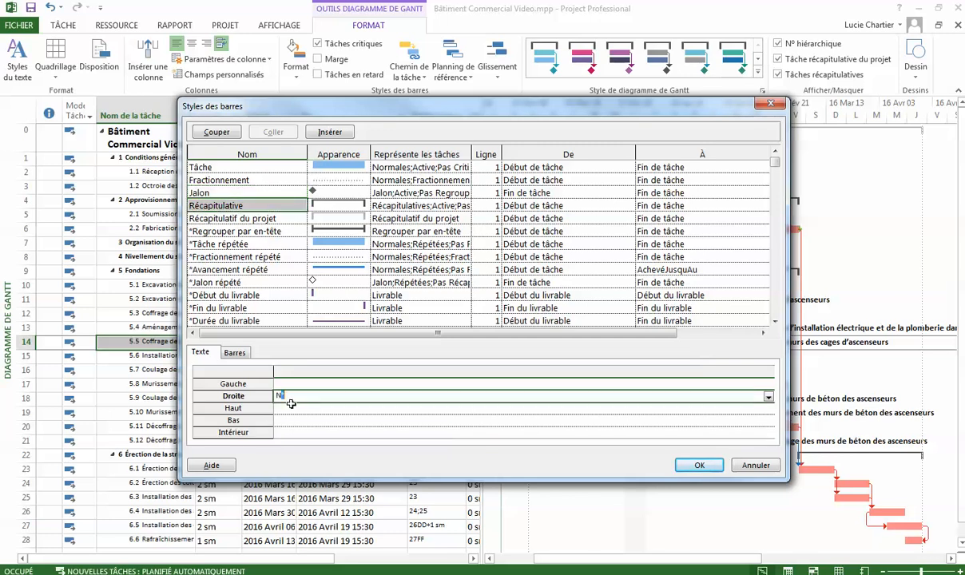
type("om")
key("Return")
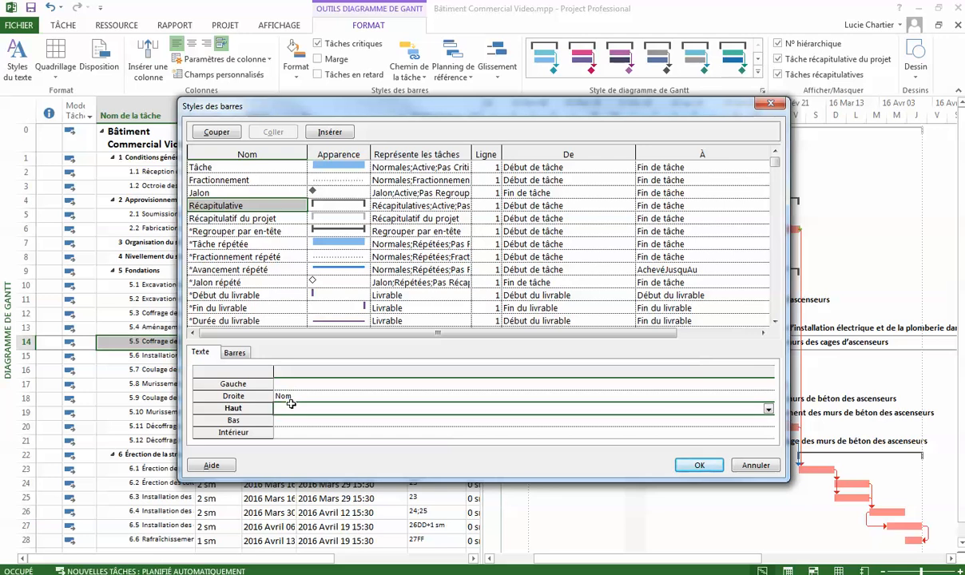
left_click(288, 433)
type("Durée")
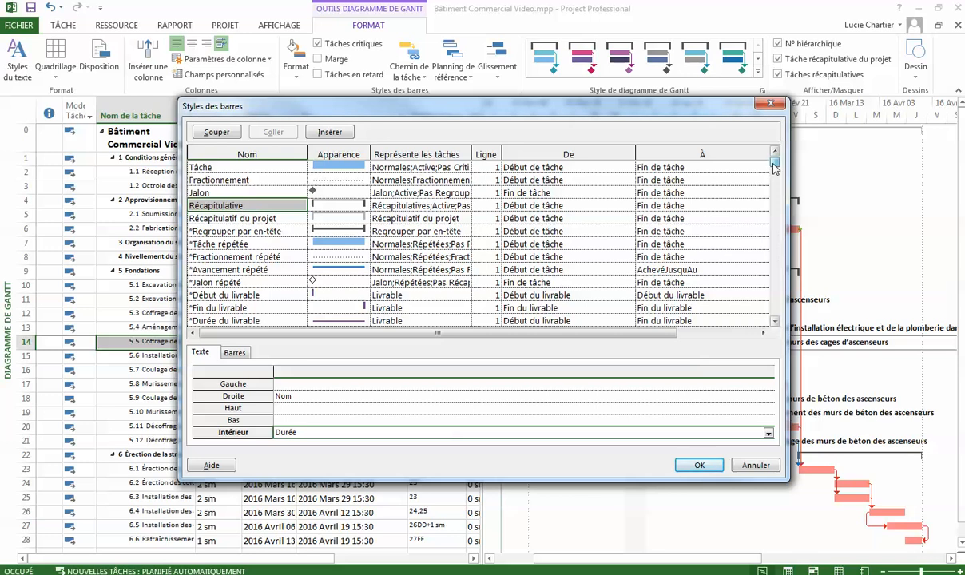
Step: Set the Critique style's Droite text to Nom and its Intérieur text to Durée, and apply the bar styles to the Gantt chart
left_click_drag(774, 162, 774, 188)
left_click(247, 230)
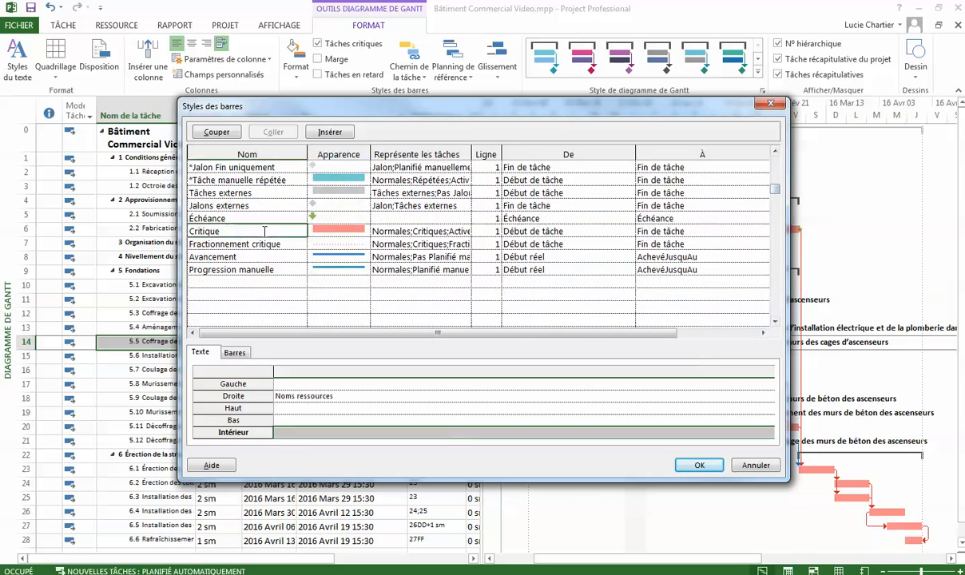
left_click(315, 398)
type("Nom")
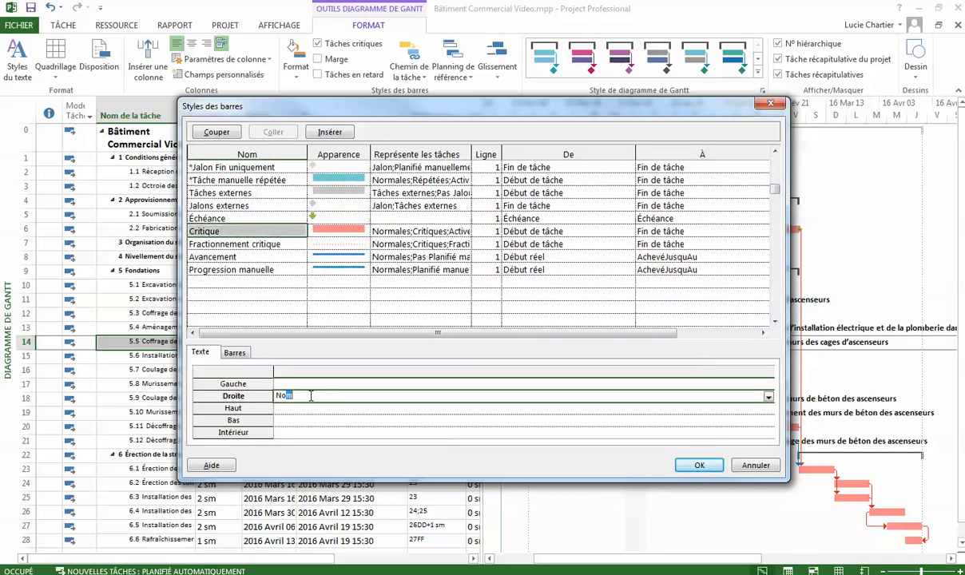
key("Return")
left_click(310, 433)
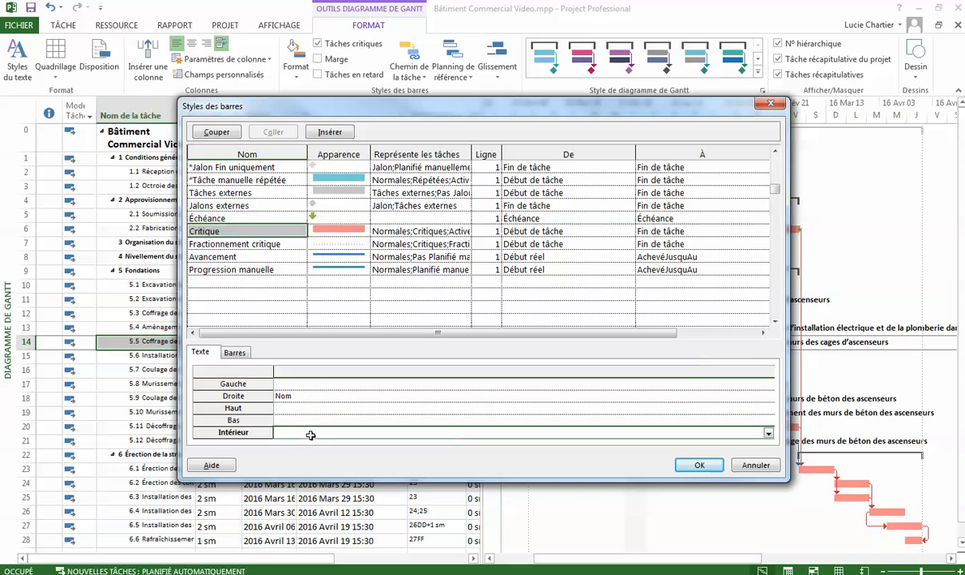
type("Durée")
left_click(699, 464)
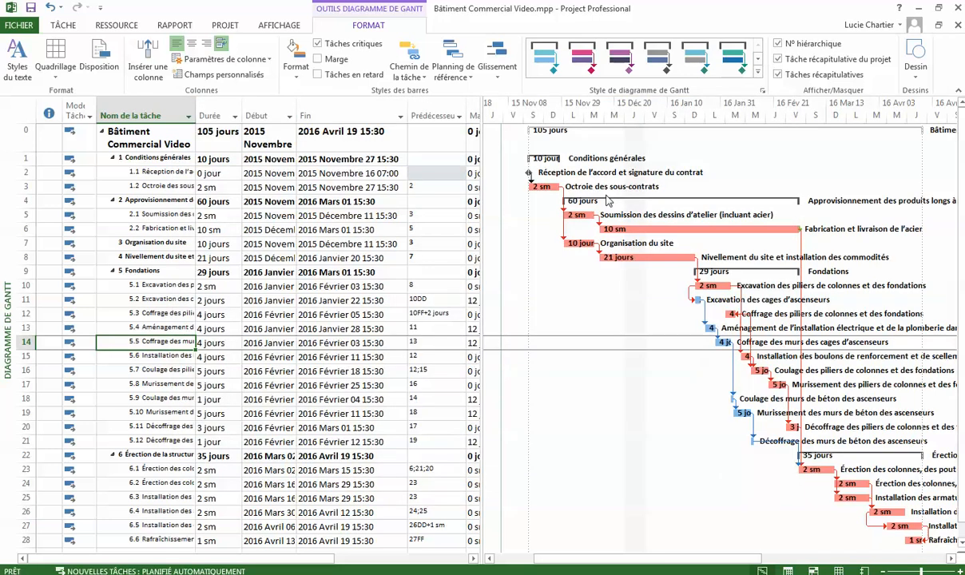